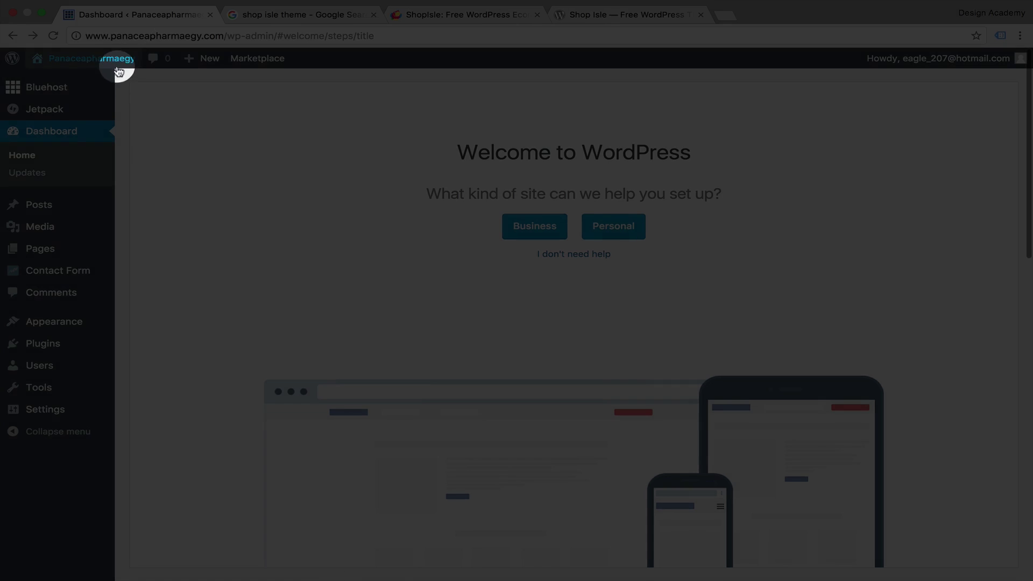
# Step: View the live site in a new tab, then close it and return to the dashboard
pyautogui.moveTo(92, 58)
pyautogui.rightClick(57, 85)
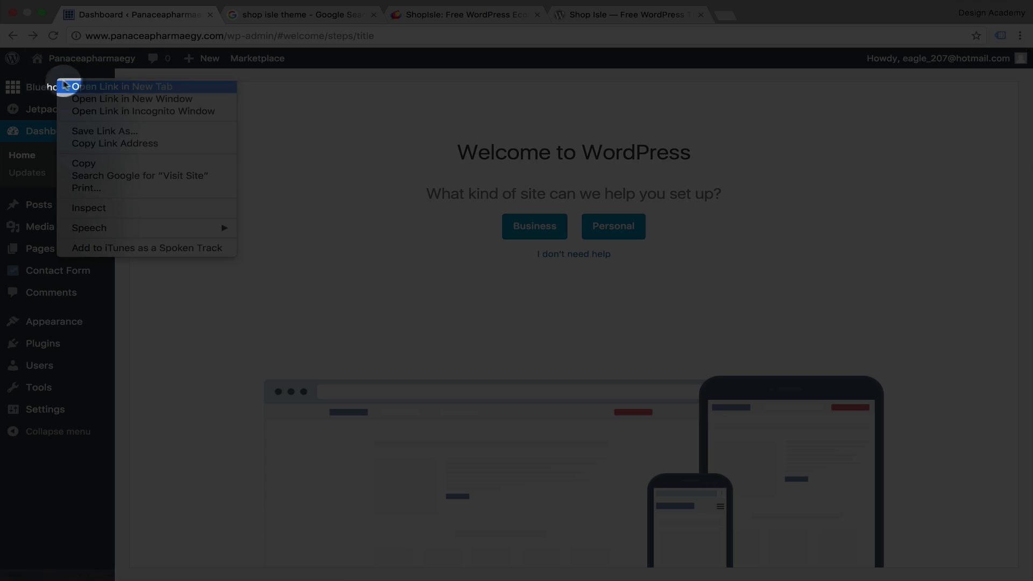
pyautogui.click(77, 86)
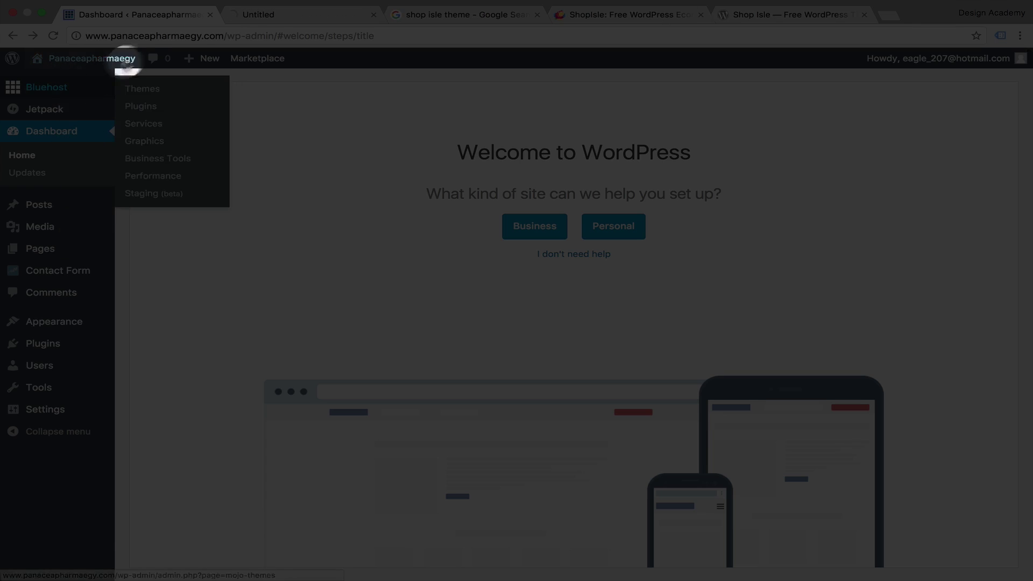
pyautogui.click(258, 14)
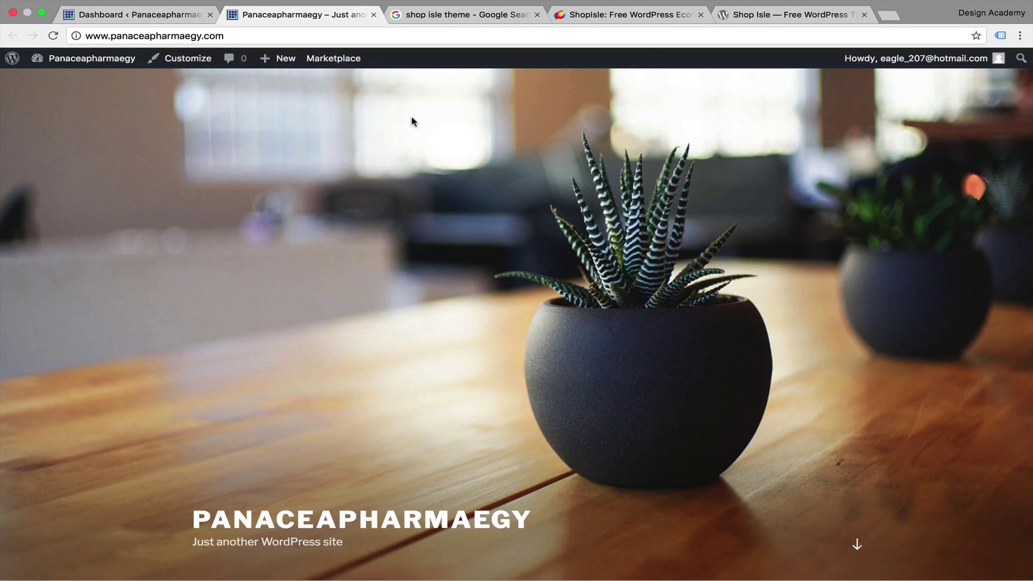
pyautogui.click(373, 15)
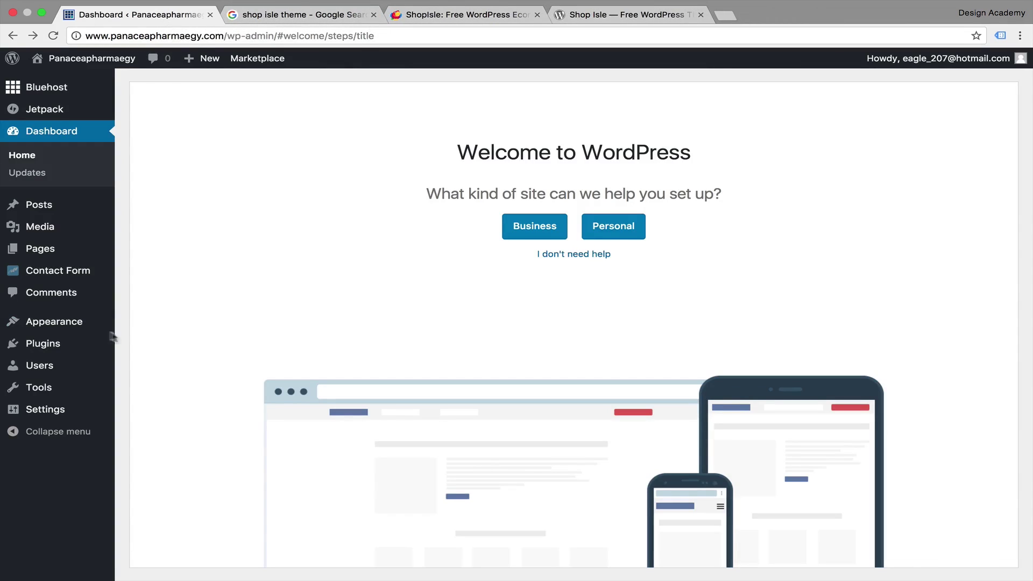
pyautogui.moveTo(45, 409)
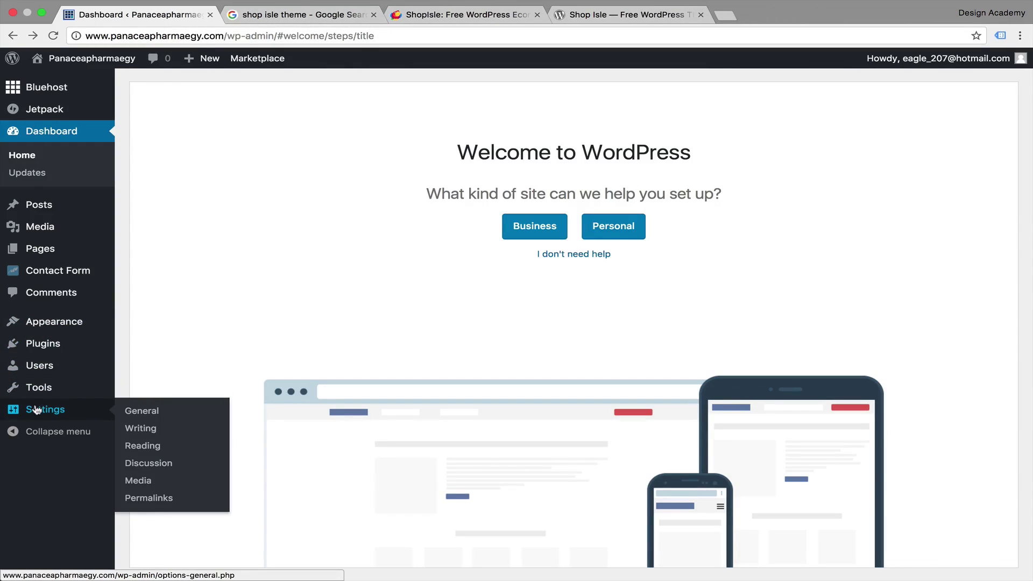
# Step: Set the permalink structure to Post name and save the change
pyautogui.click(153, 497)
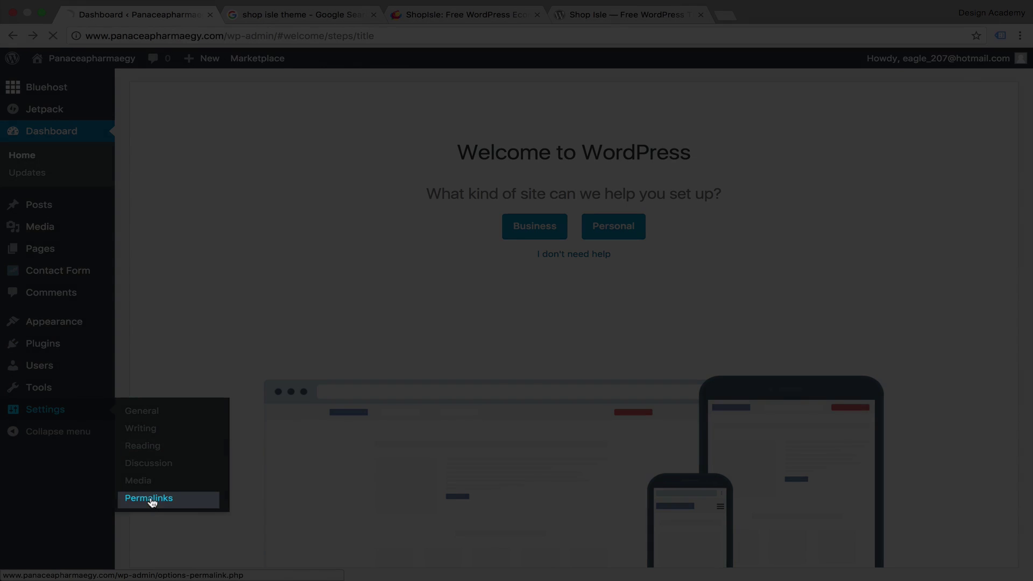
pyautogui.scroll(-4, 597, 412)
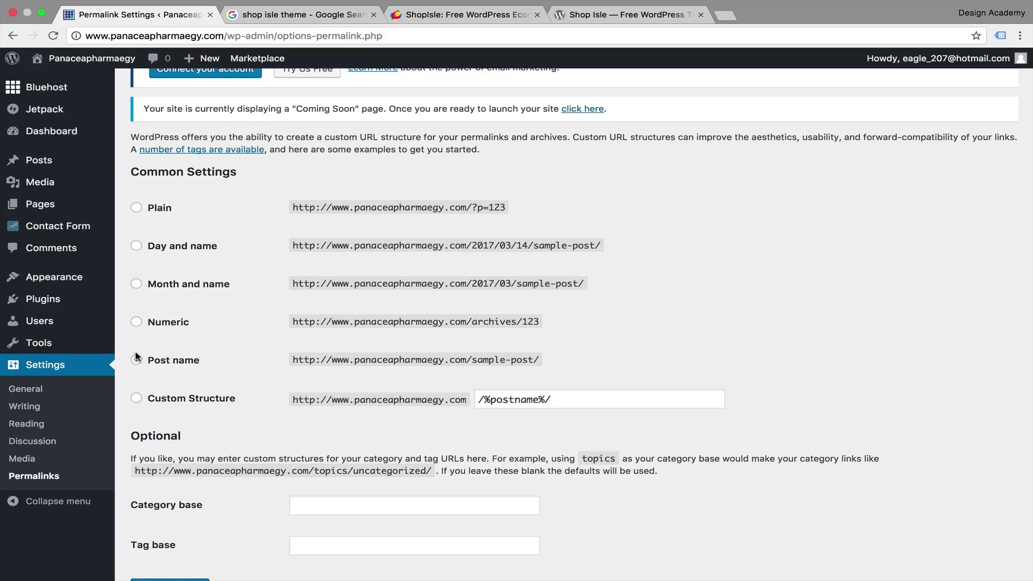
pyautogui.scroll(-2, 406, 387)
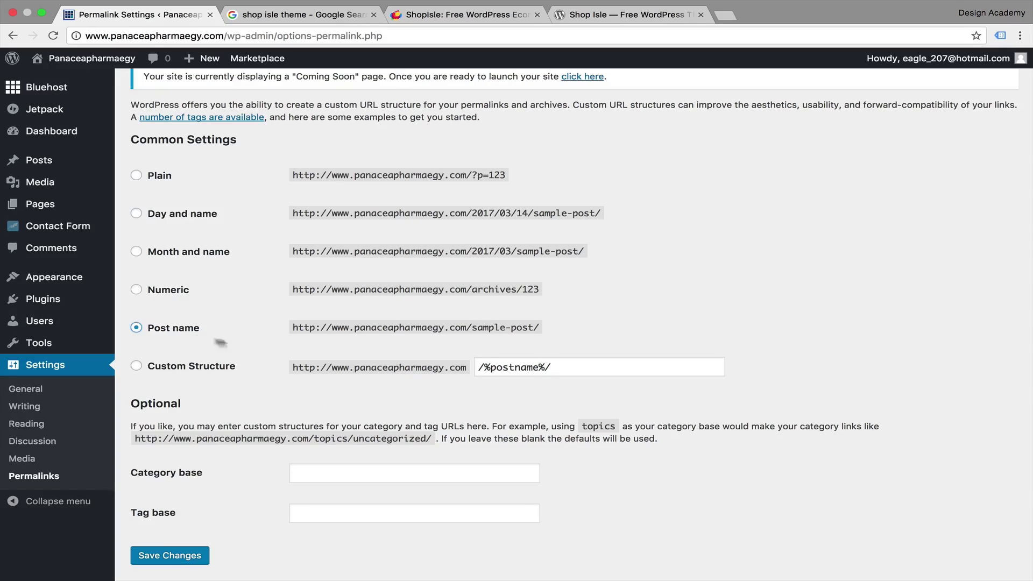
pyautogui.scroll(-2, 140, 371)
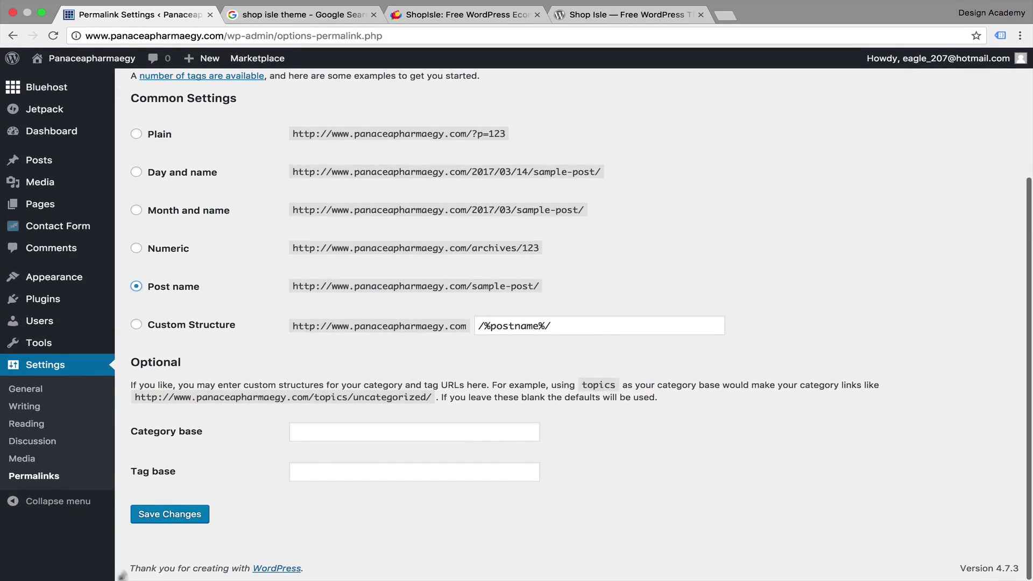
pyautogui.click(172, 517)
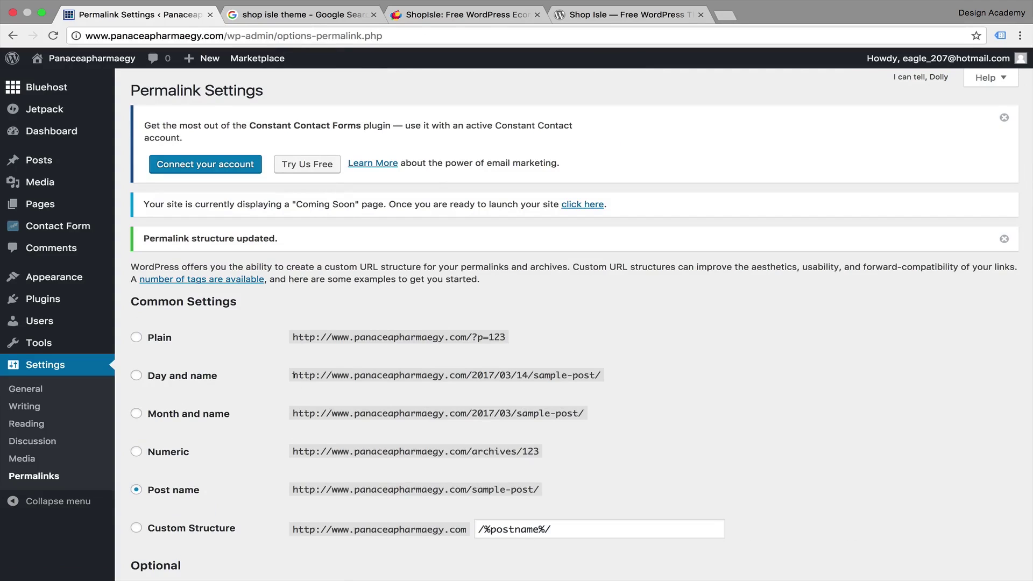
pyautogui.moveTo(53, 276)
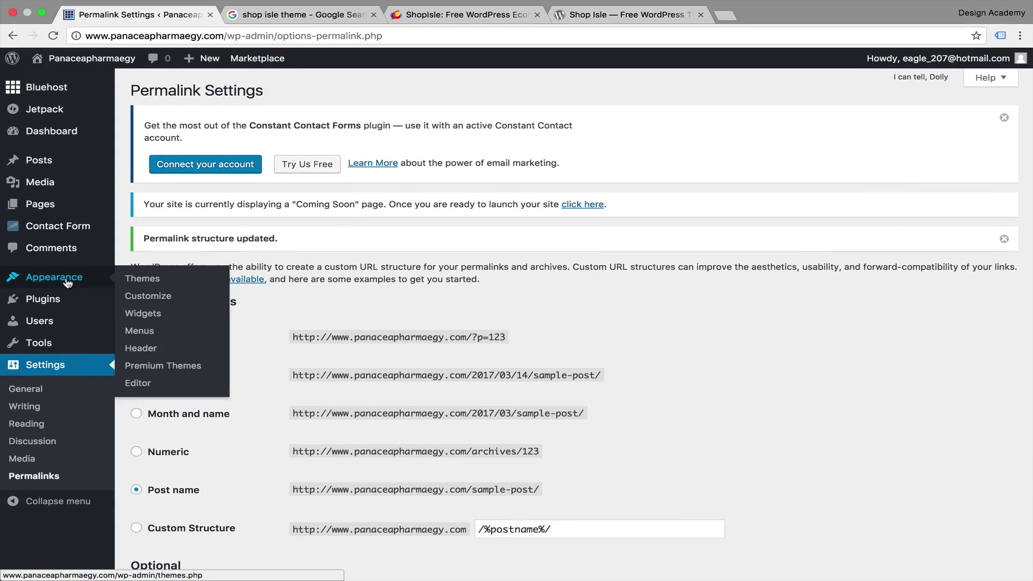
# Step: Open Appearance > Themes to see the three installed themes, with Twenty Seventeen active
pyautogui.click(136, 284)
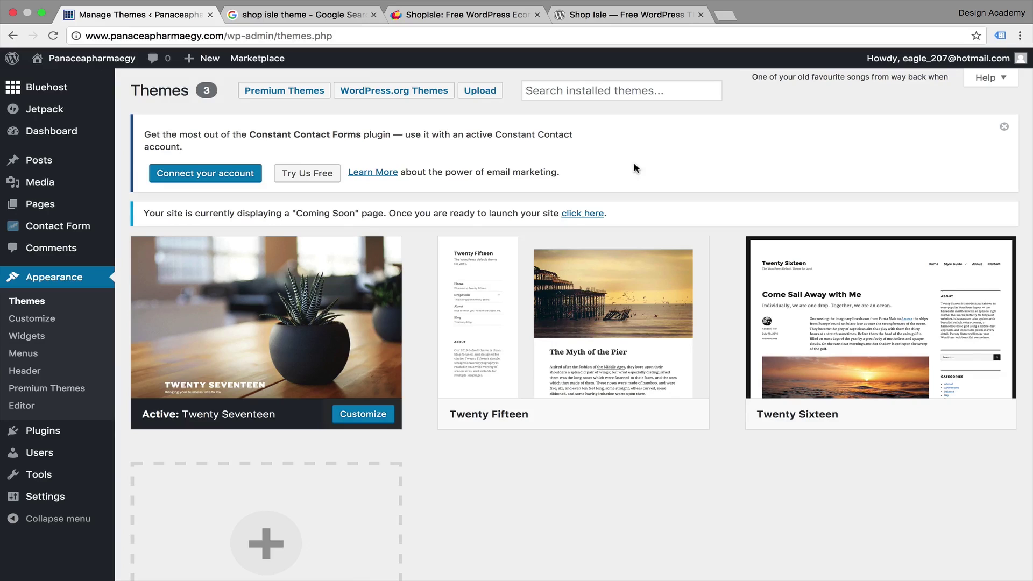
# Step: Browse the WordPress.org themes catalog on the Add Themes page
pyautogui.click(404, 94)
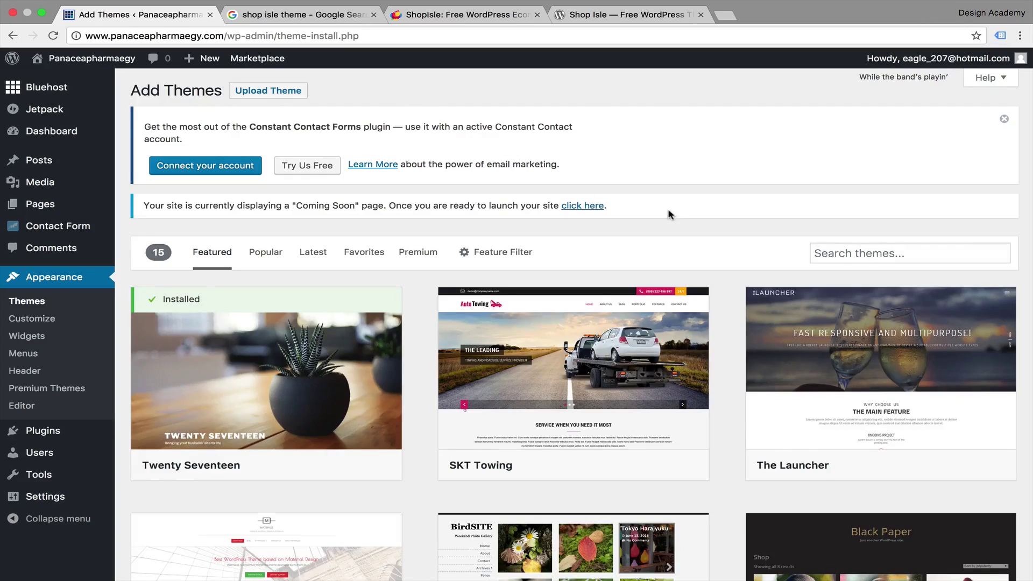
pyautogui.scroll(-3, 670, 215)
pyautogui.scroll(1, 663, 323)
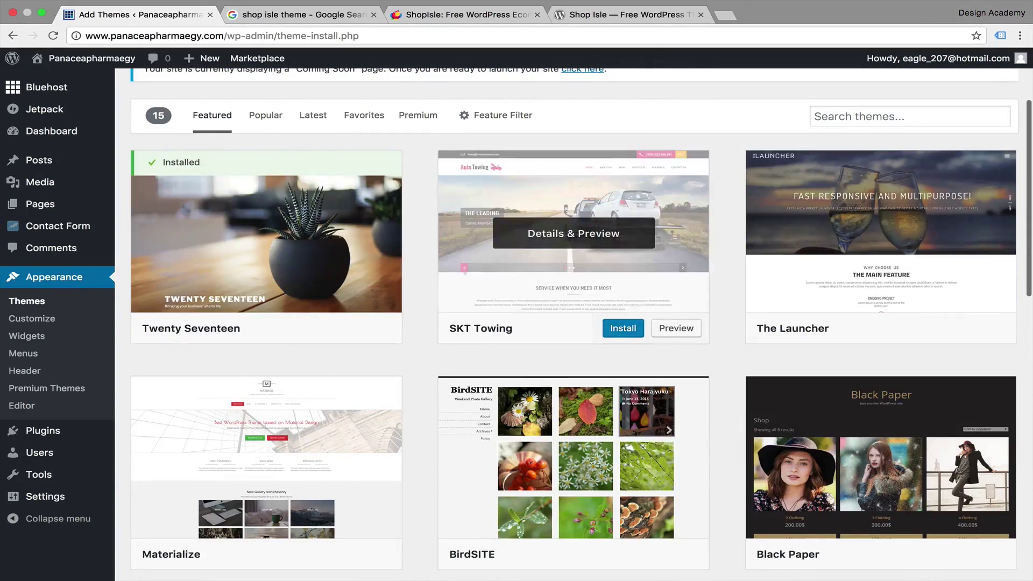
# Step: Preview the SKT Towing theme and scroll through its demo homepage
pyautogui.moveTo(573, 234)
pyautogui.click(671, 328)
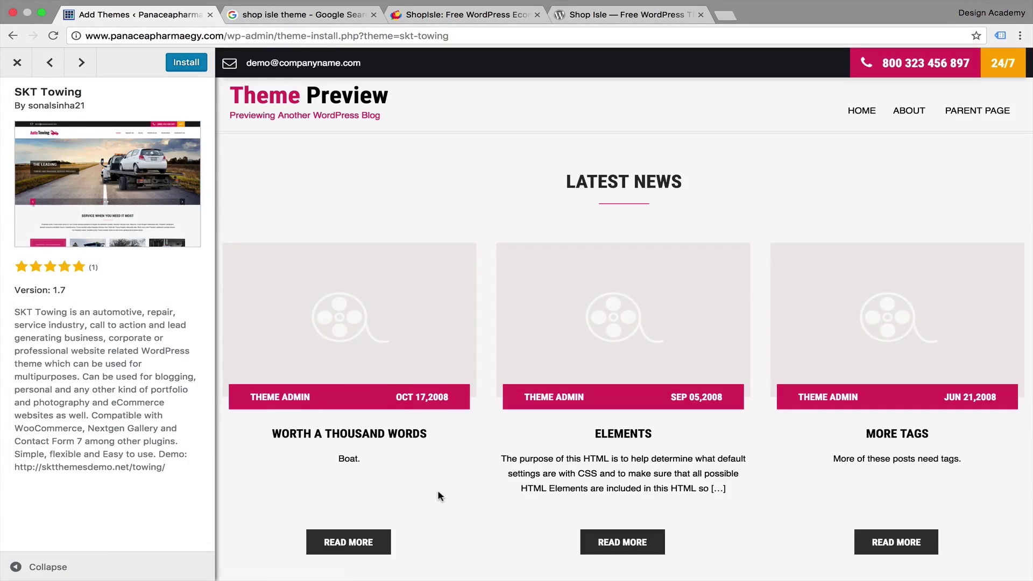
pyautogui.scroll(-2, 440, 495)
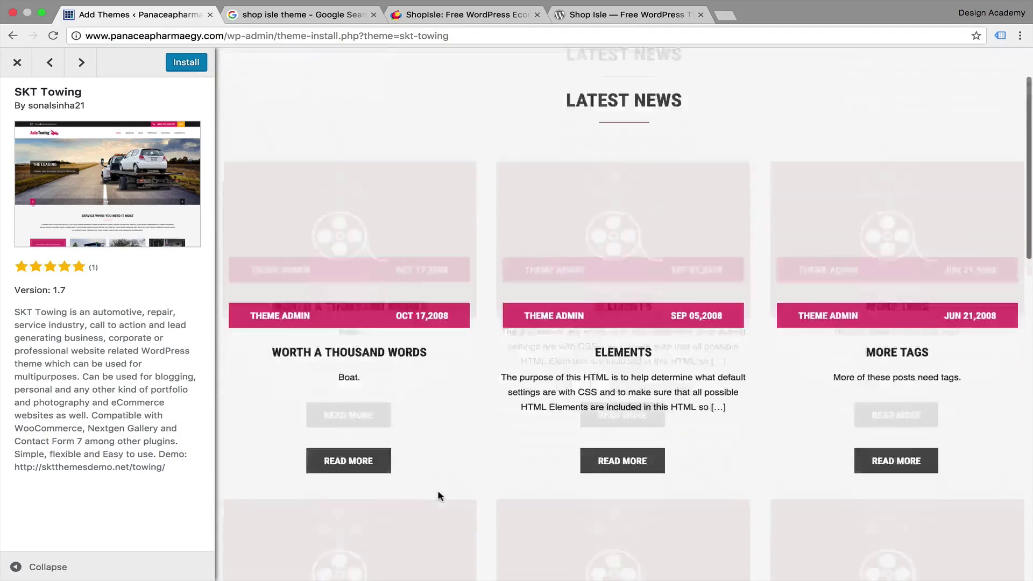
pyautogui.scroll(-3, 440, 495)
pyautogui.scroll(-2, 439, 492)
pyautogui.scroll(-3, 438, 489)
pyautogui.scroll(-1, 438, 488)
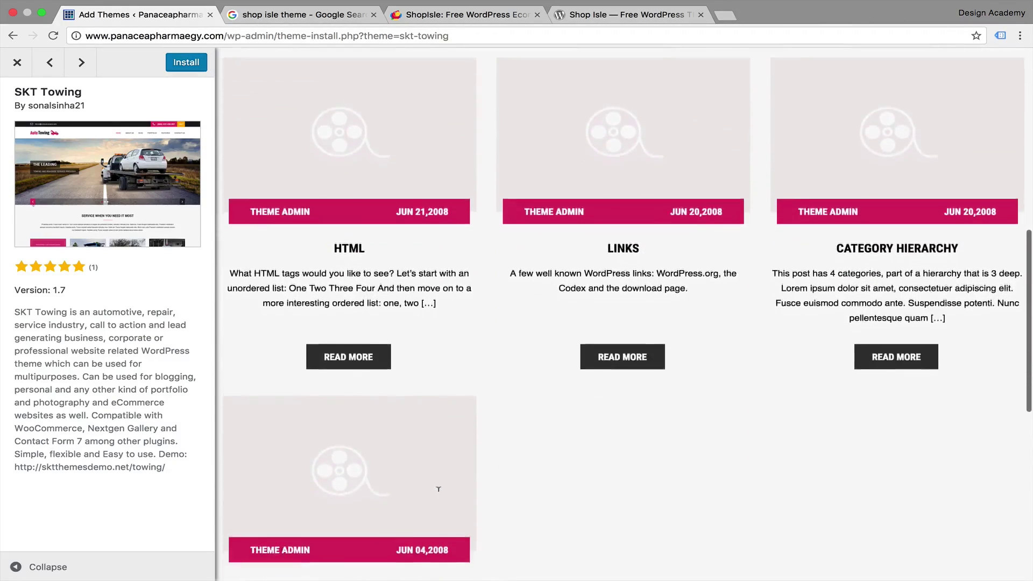
pyautogui.scroll(-3, 437, 490)
pyautogui.scroll(-3, 437, 492)
pyautogui.scroll(-3, 437, 495)
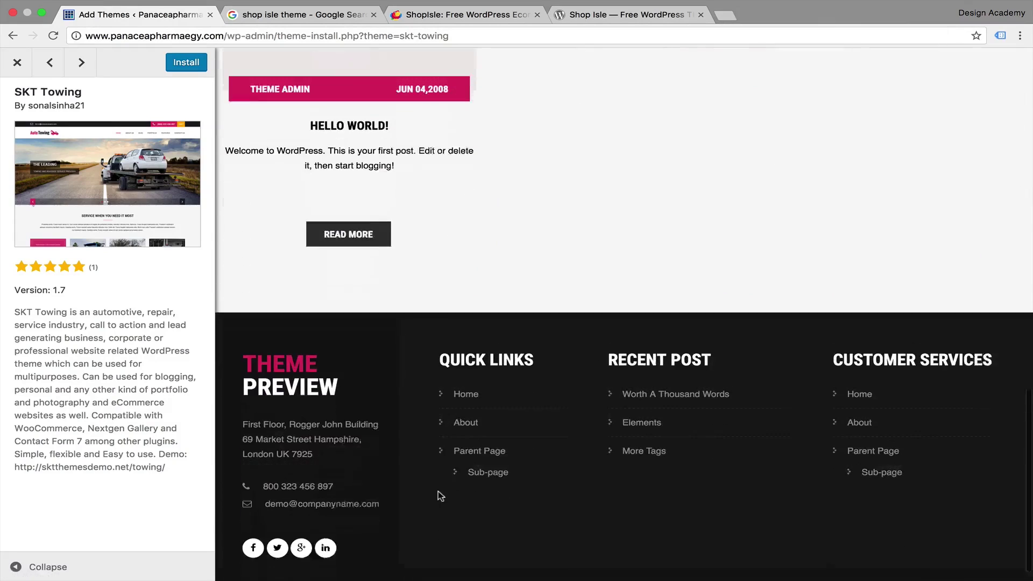
pyautogui.scroll(-2, 438, 495)
pyautogui.scroll(10, 437, 495)
pyautogui.scroll(3, 438, 495)
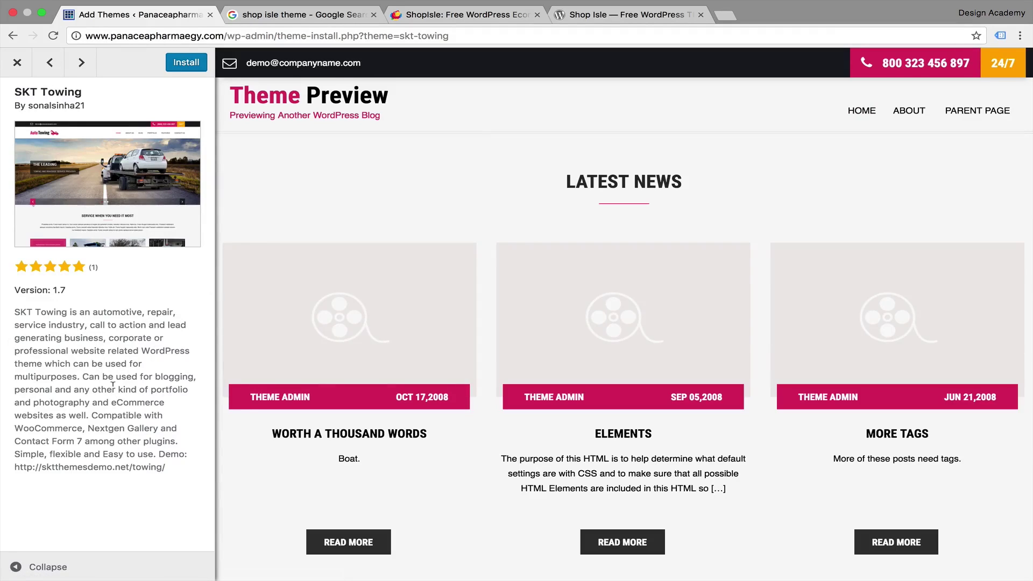
pyautogui.click(16, 34)
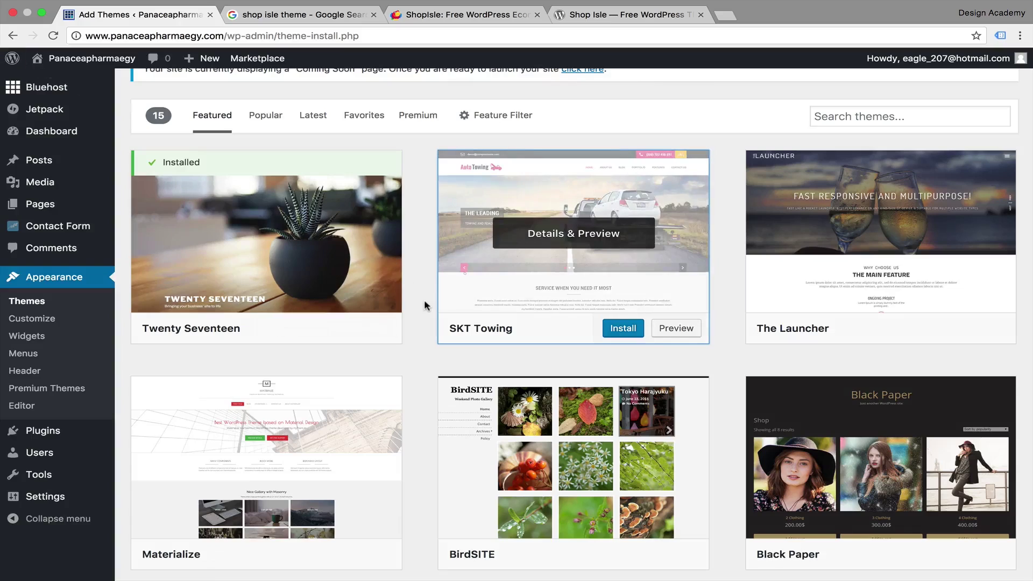
pyautogui.scroll(1, 423, 299)
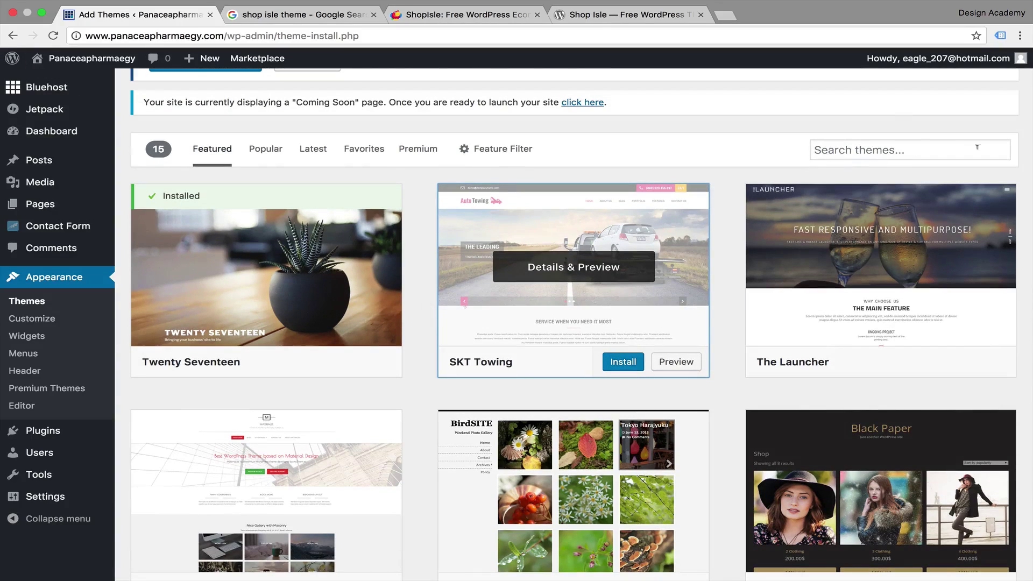
pyautogui.click(904, 150)
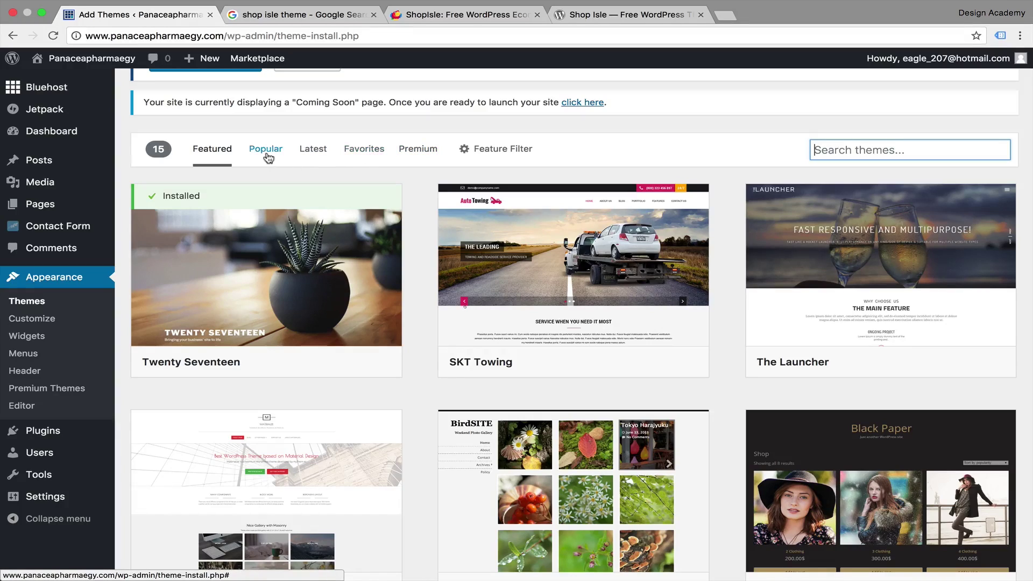
pyautogui.click(266, 150)
pyautogui.scroll(-5, 721, 188)
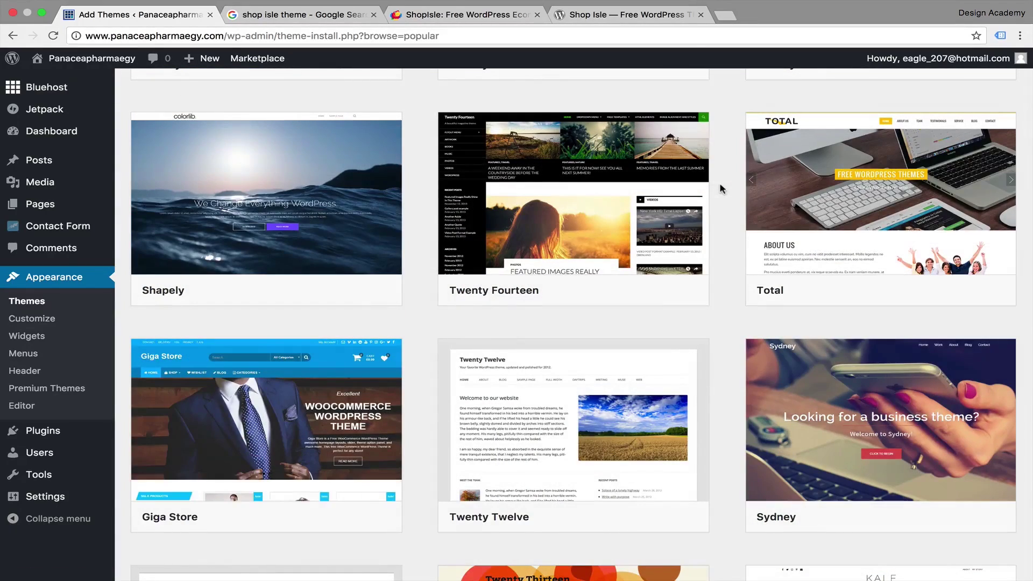
pyautogui.scroll(-3, 721, 189)
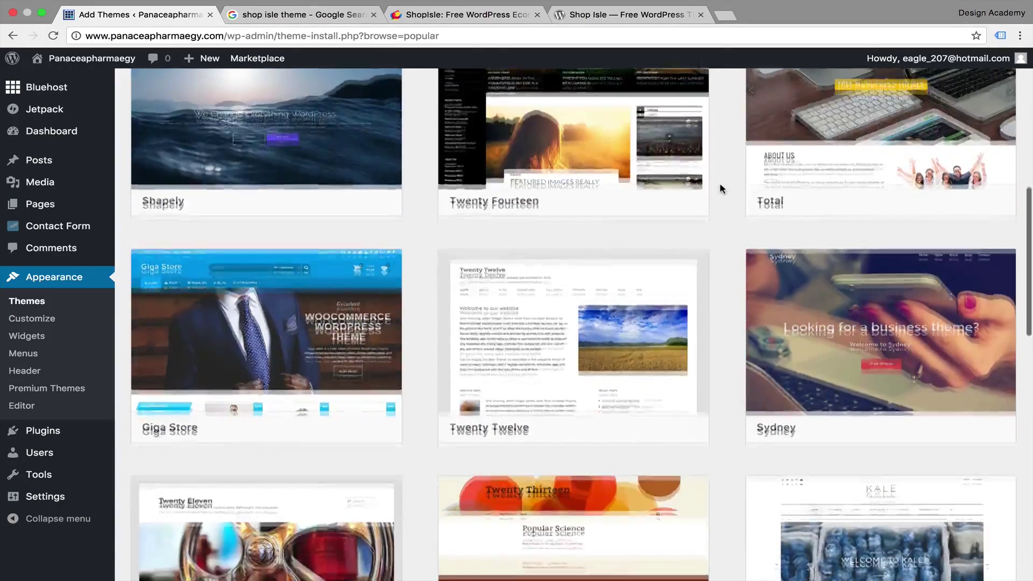
pyautogui.scroll(-4, 720, 188)
pyautogui.scroll(-1, 720, 189)
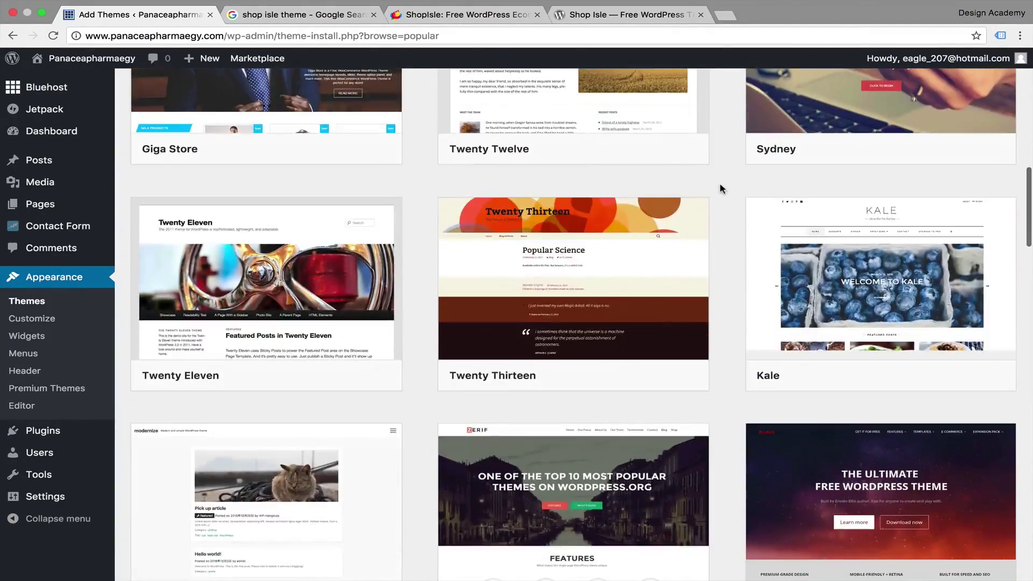
pyautogui.scroll(-4, 720, 188)
pyautogui.scroll(1, 721, 189)
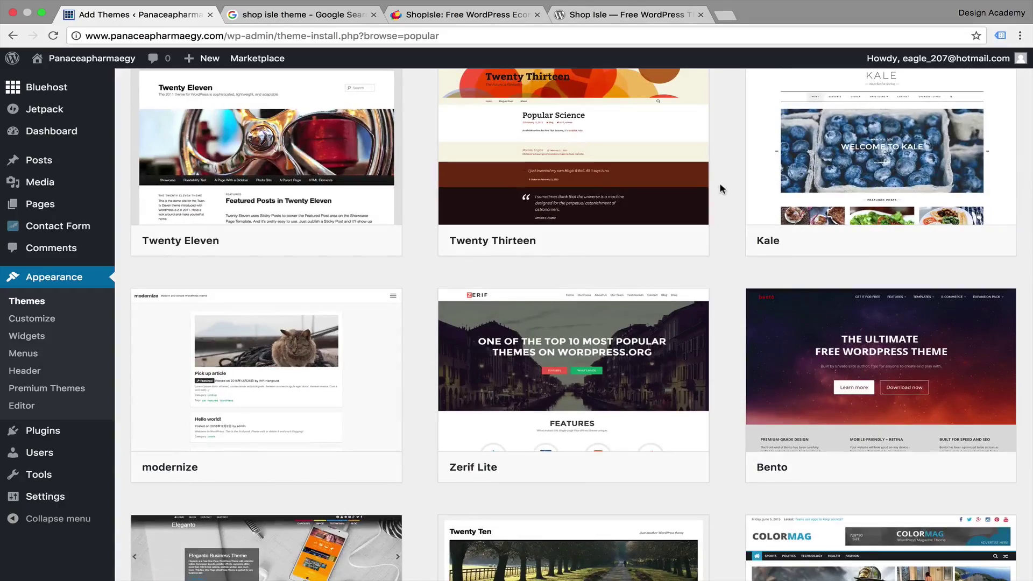
pyautogui.scroll(-2, 721, 188)
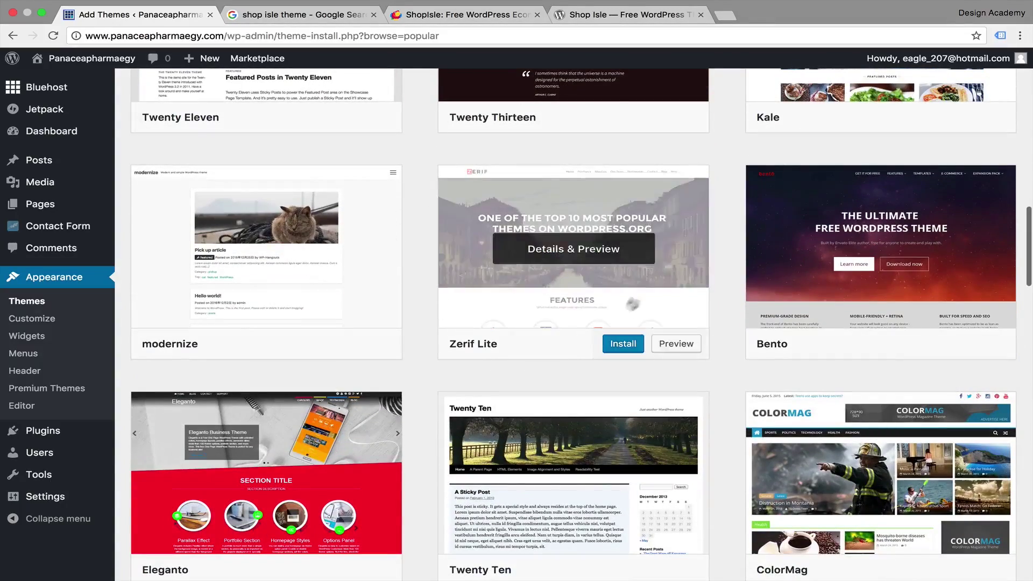
pyautogui.scroll(-2, 718, 199)
pyautogui.scroll(-1, 718, 199)
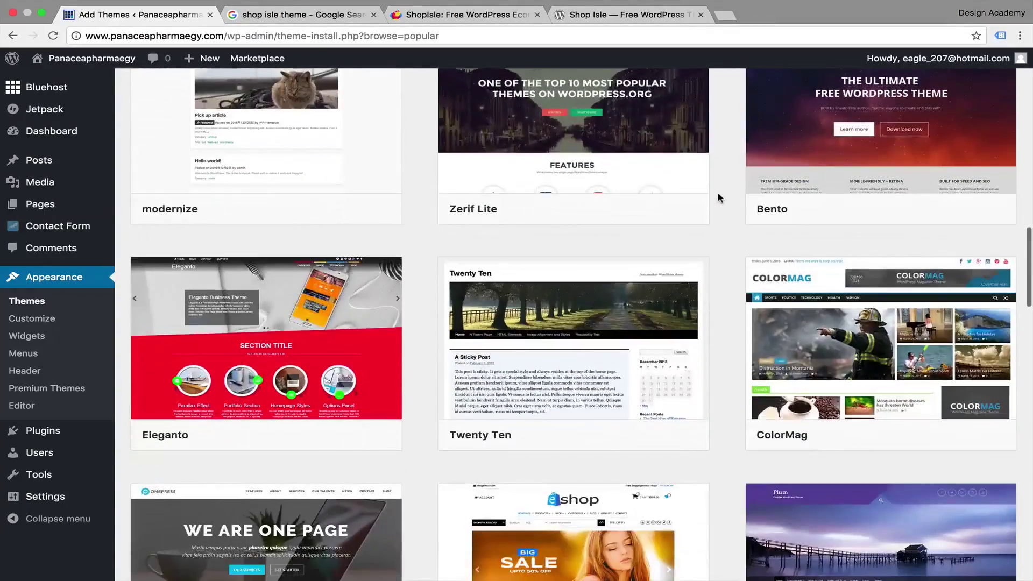
pyautogui.scroll(-3, 718, 198)
pyautogui.scroll(-1, 718, 197)
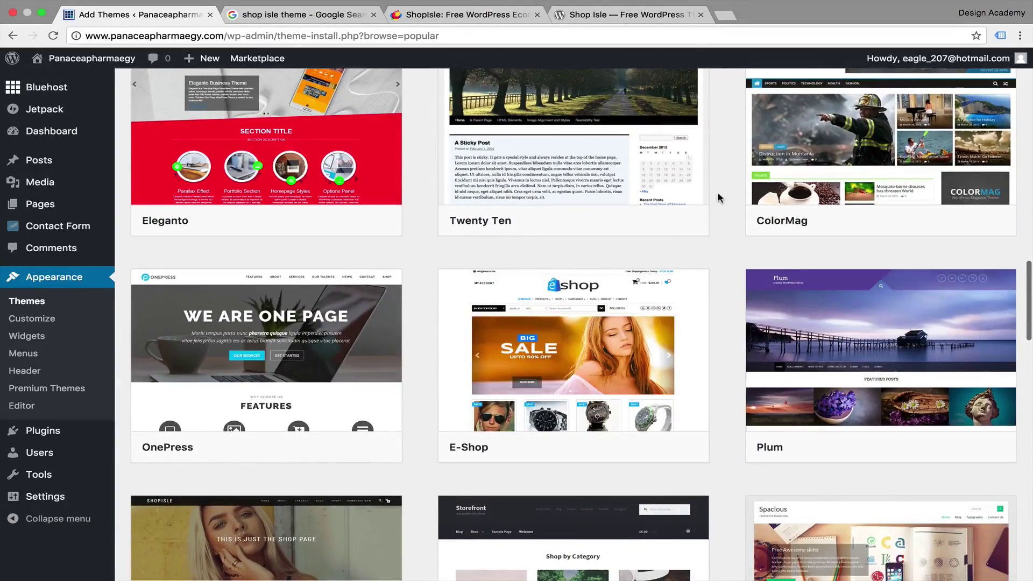
pyautogui.scroll(-4, 718, 198)
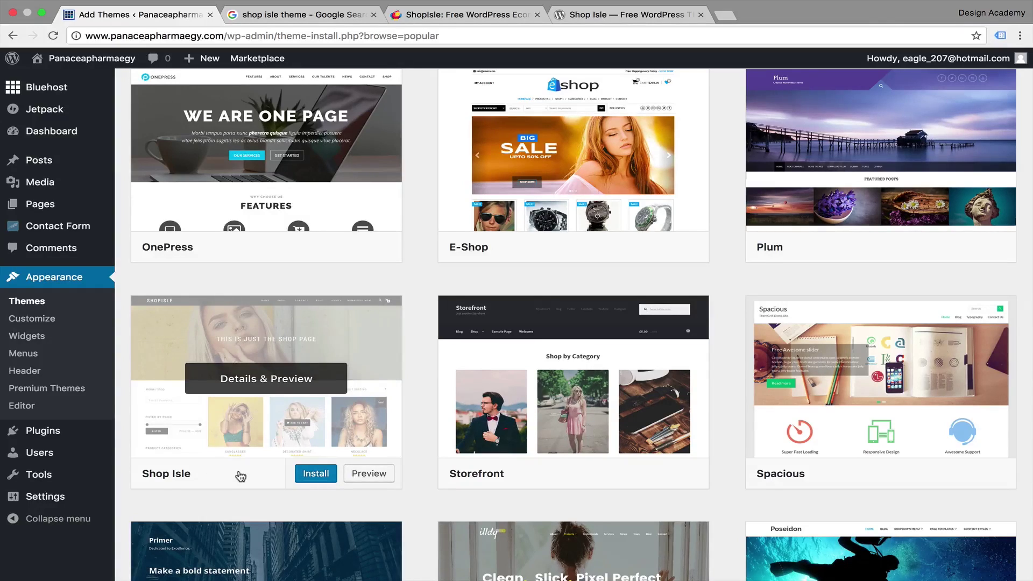
pyautogui.moveTo(386, 408)
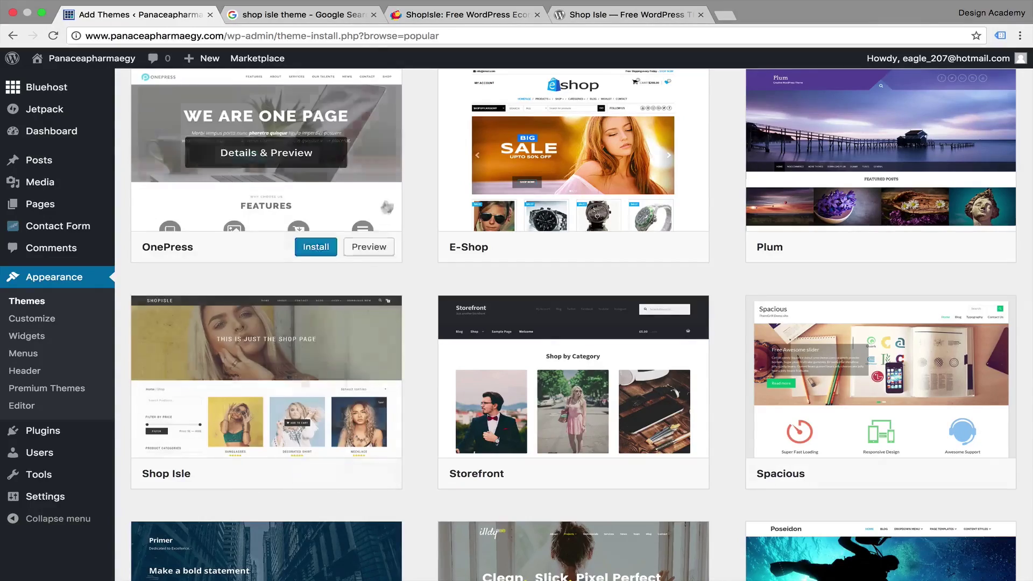
pyautogui.scroll(3, 414, 237)
pyautogui.scroll(4, 415, 238)
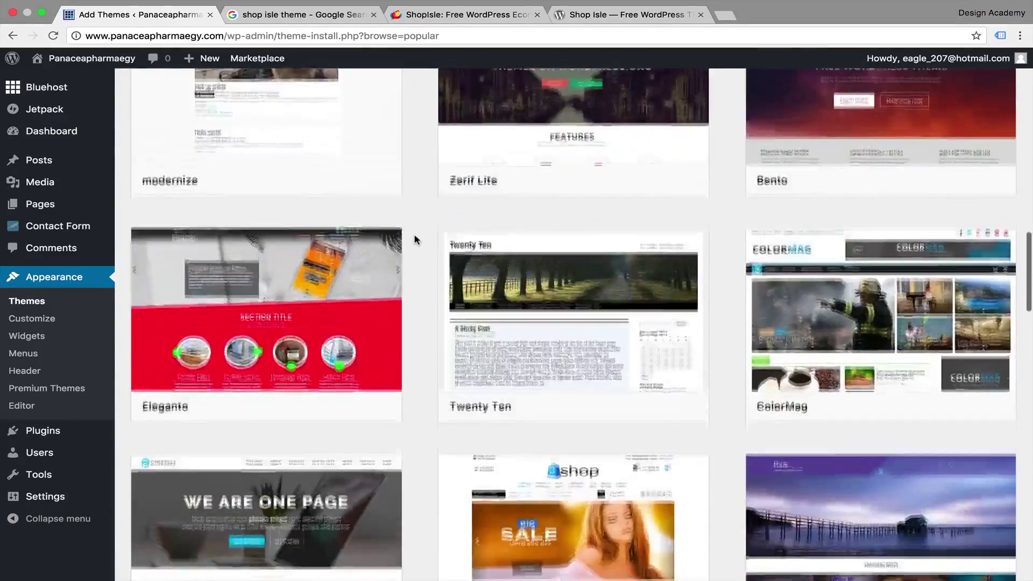
pyautogui.scroll(-5, 414, 239)
pyautogui.scroll(-3, 414, 239)
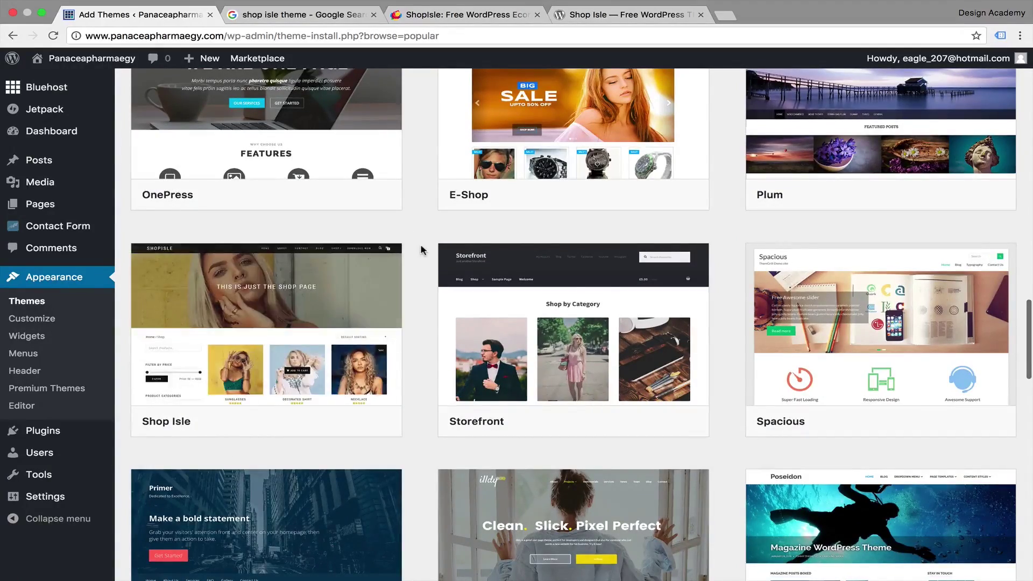
pyautogui.scroll(10, 421, 249)
pyautogui.scroll(10, 421, 249)
pyautogui.scroll(10, 421, 249)
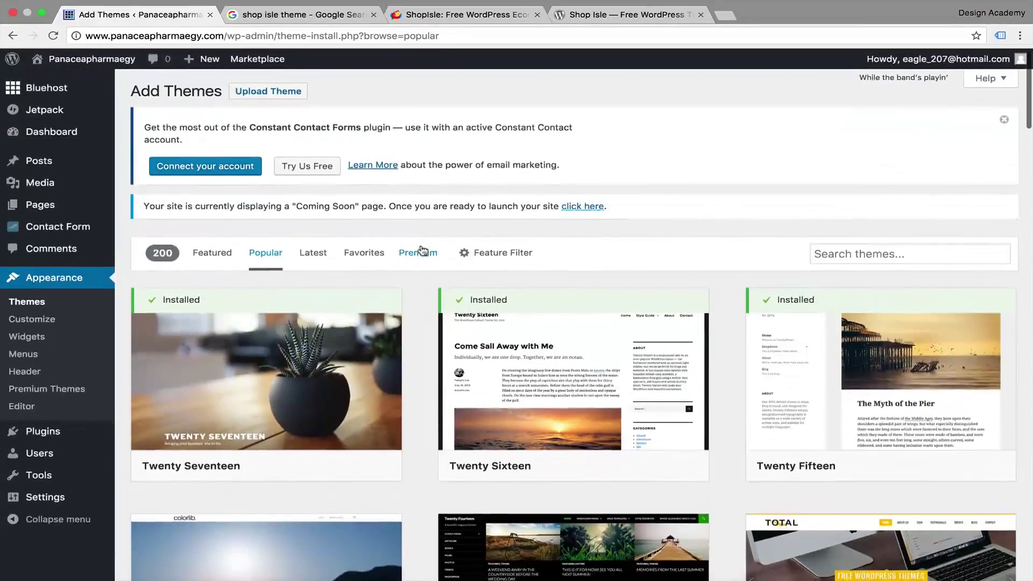
# Step: Return to the ShopIsle theme page and open its demo in a new tab
pyautogui.click(303, 14)
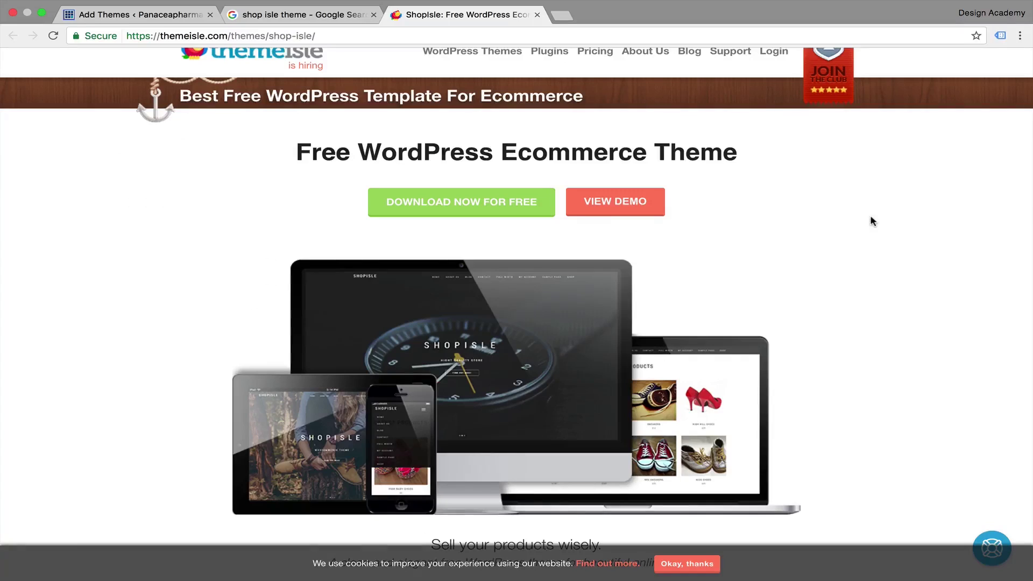
pyautogui.scroll(-2, 872, 221)
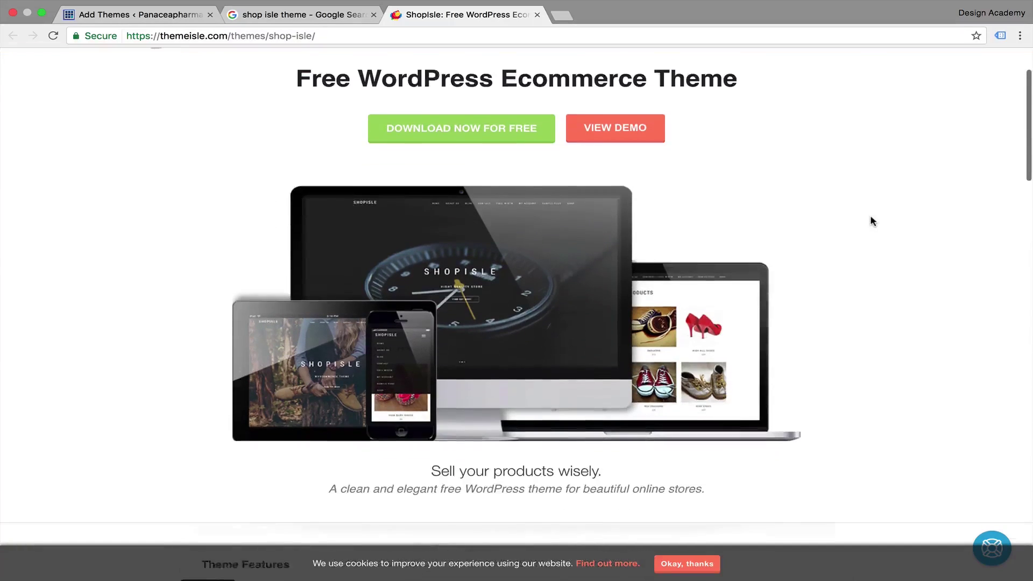
pyautogui.scroll(1, 871, 221)
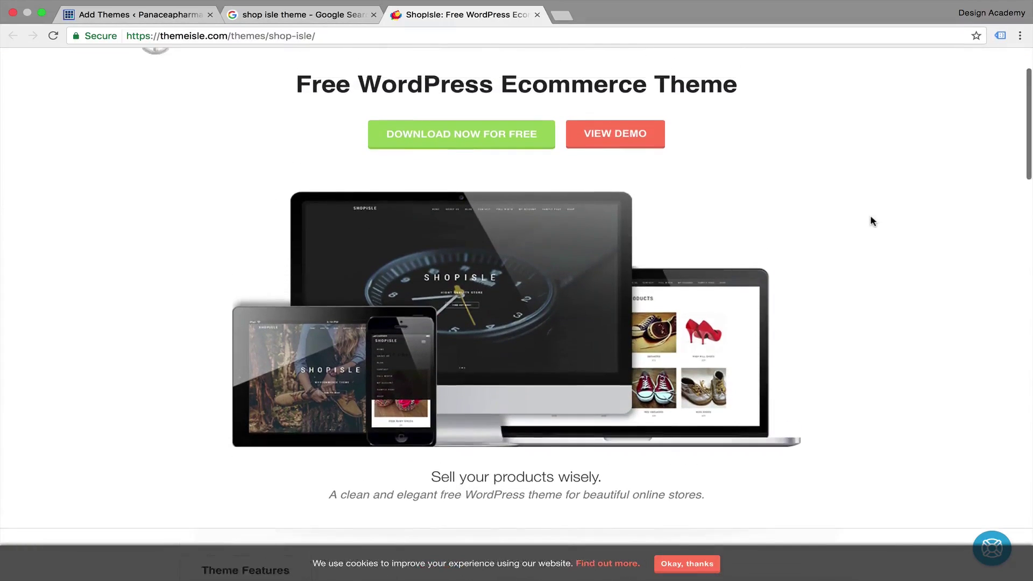
pyautogui.rightClick(617, 134)
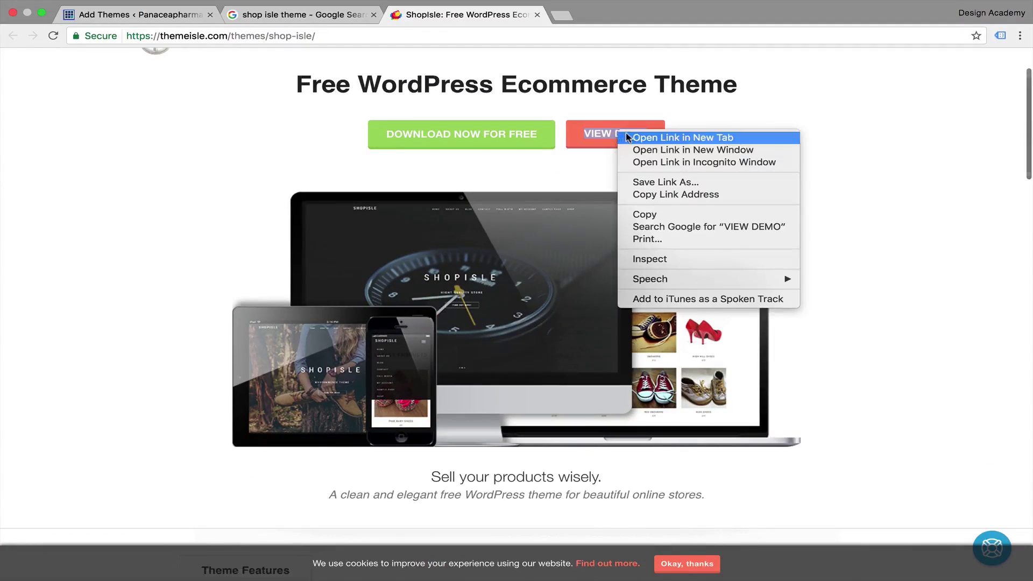
pyautogui.click(682, 137)
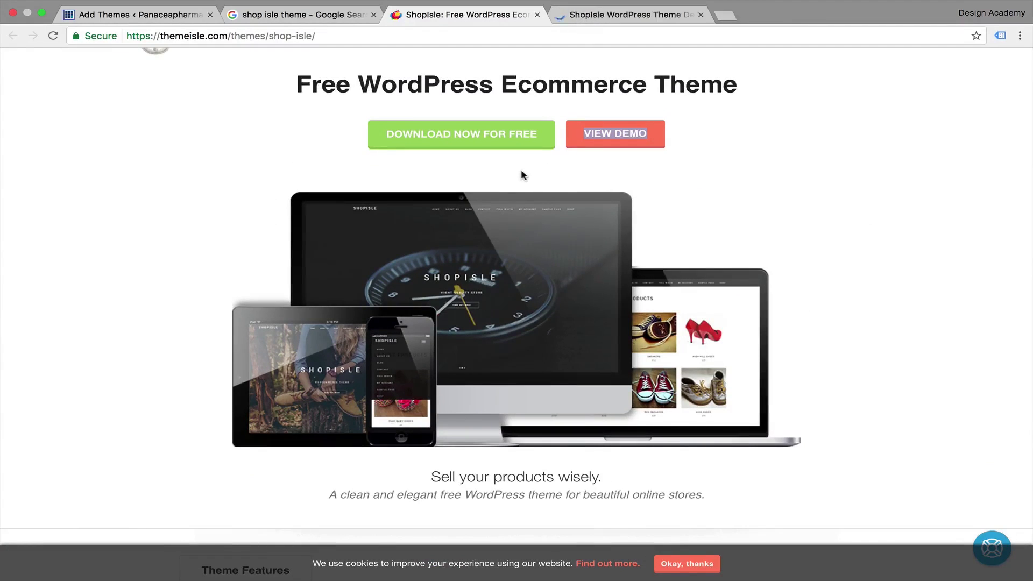
# Step: Request the free Shop Isle download with the autofilled email address
pyautogui.click(485, 144)
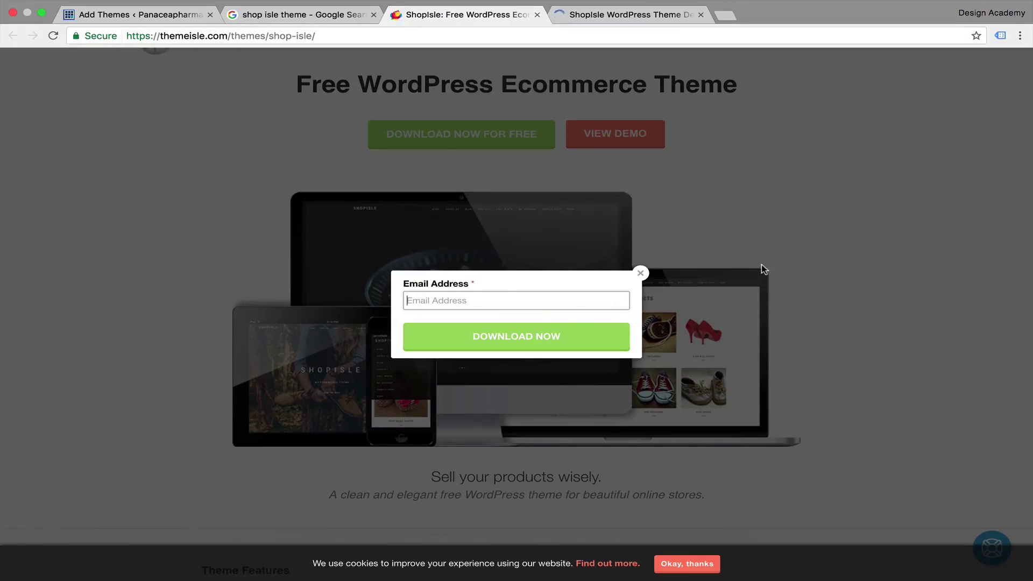
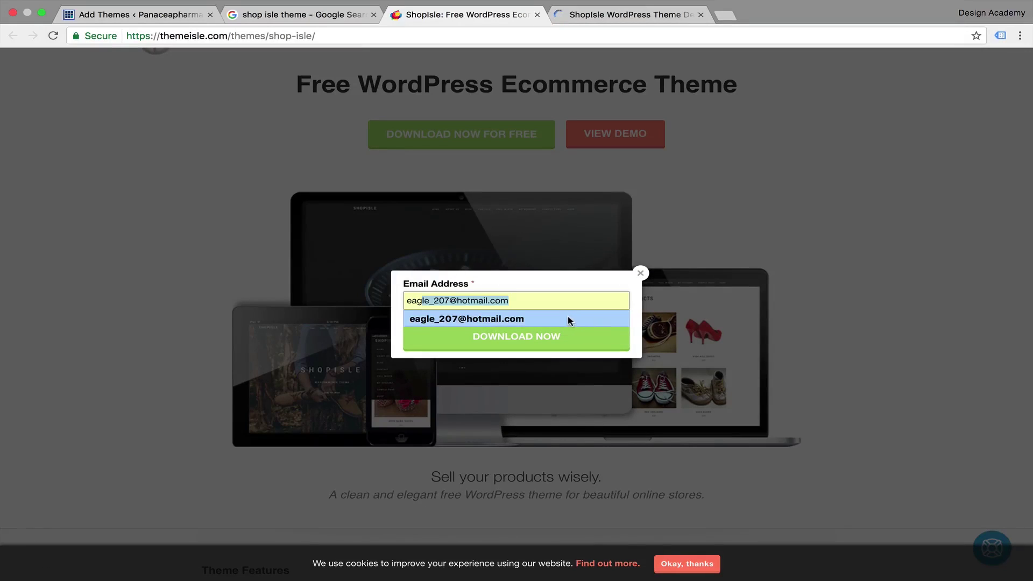
pyautogui.click(569, 319)
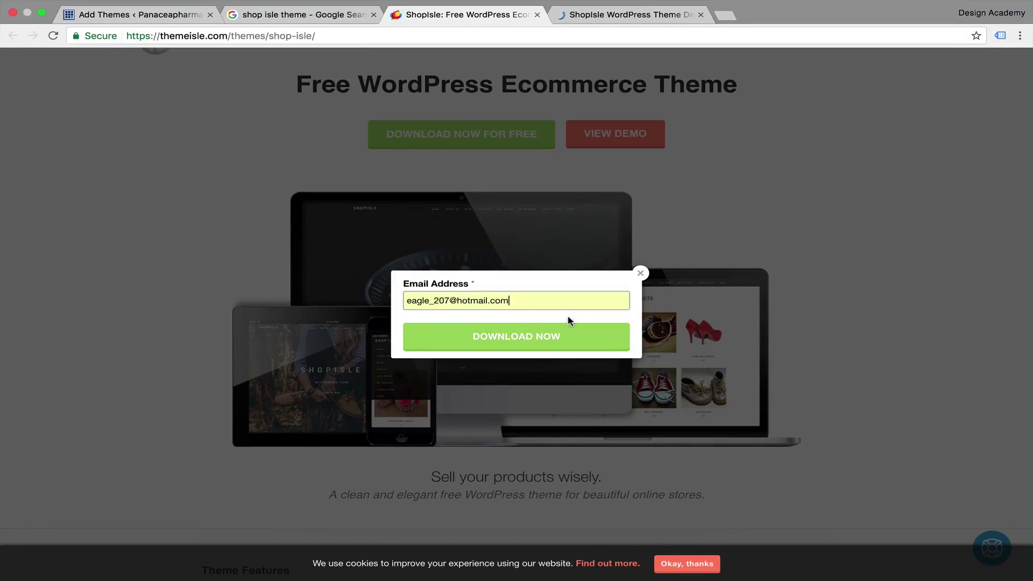
pyautogui.click(544, 345)
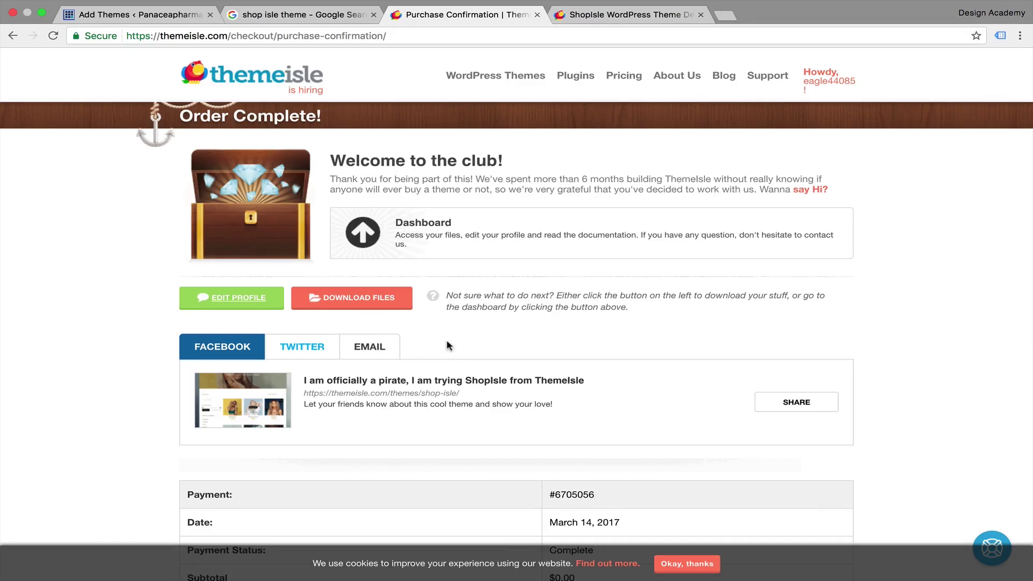
# Step: Download shop-isle.zip and start reading the Shop Isle documentation
pyautogui.click(359, 299)
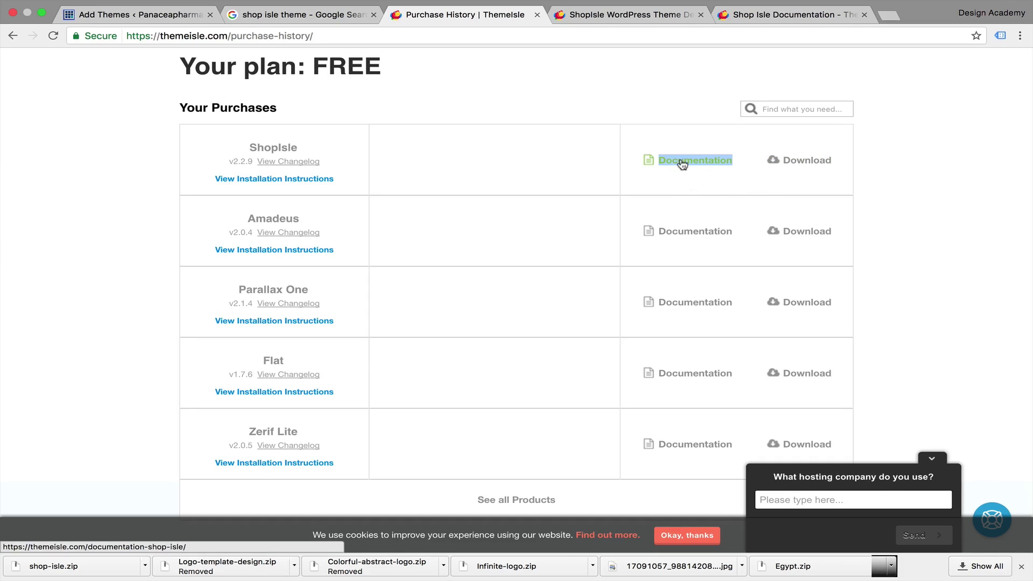
pyautogui.click(763, 13)
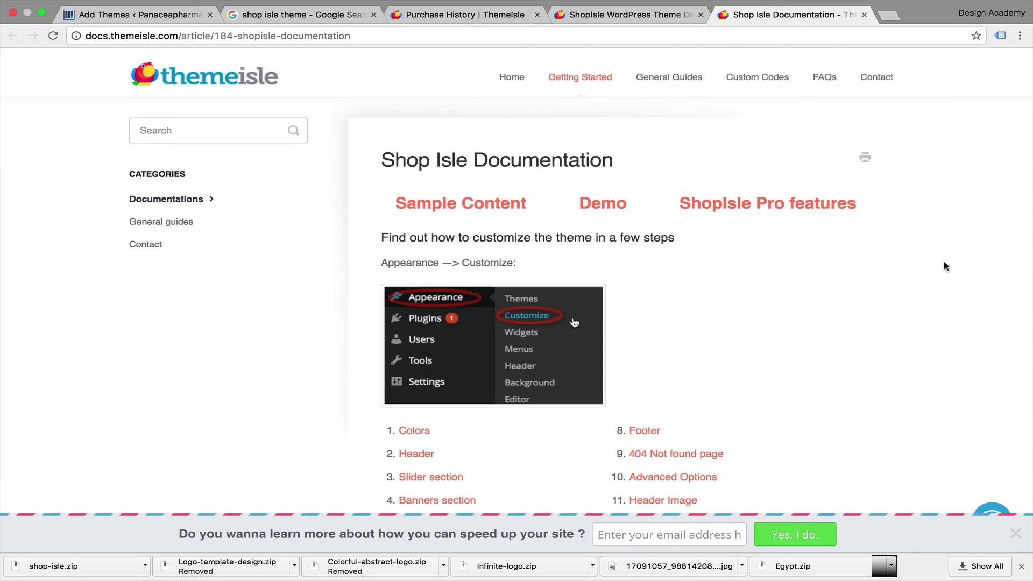
pyautogui.scroll(-3, 945, 266)
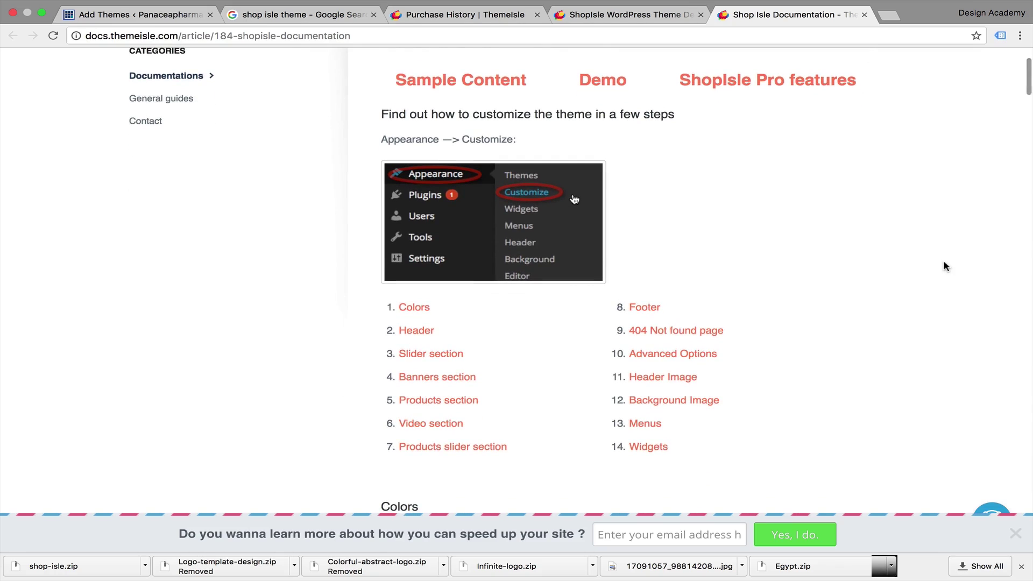
pyautogui.scroll(2, 874, 254)
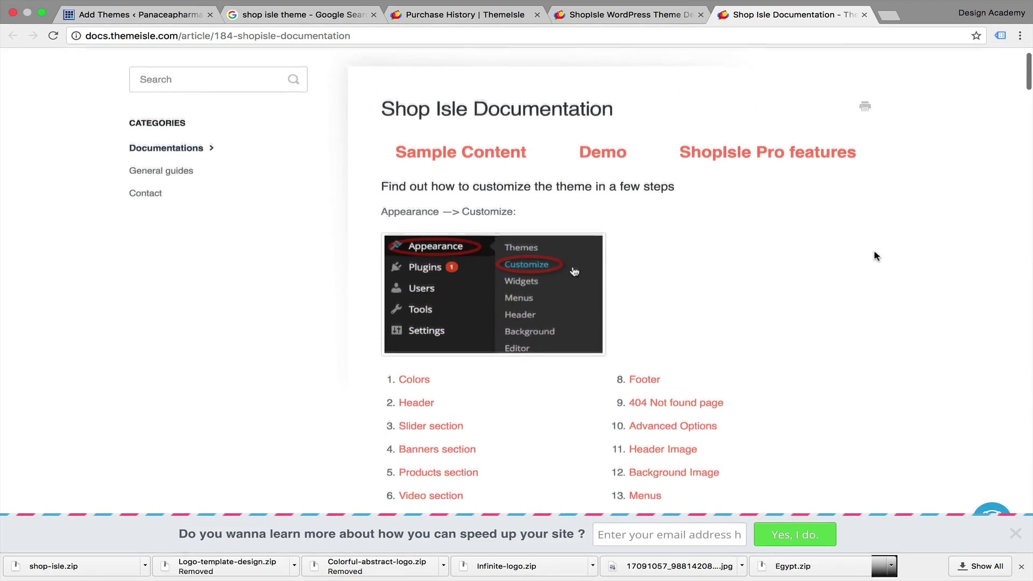
pyautogui.scroll(-2, 874, 255)
pyautogui.scroll(-2, 668, 163)
pyautogui.scroll(-2, 686, 177)
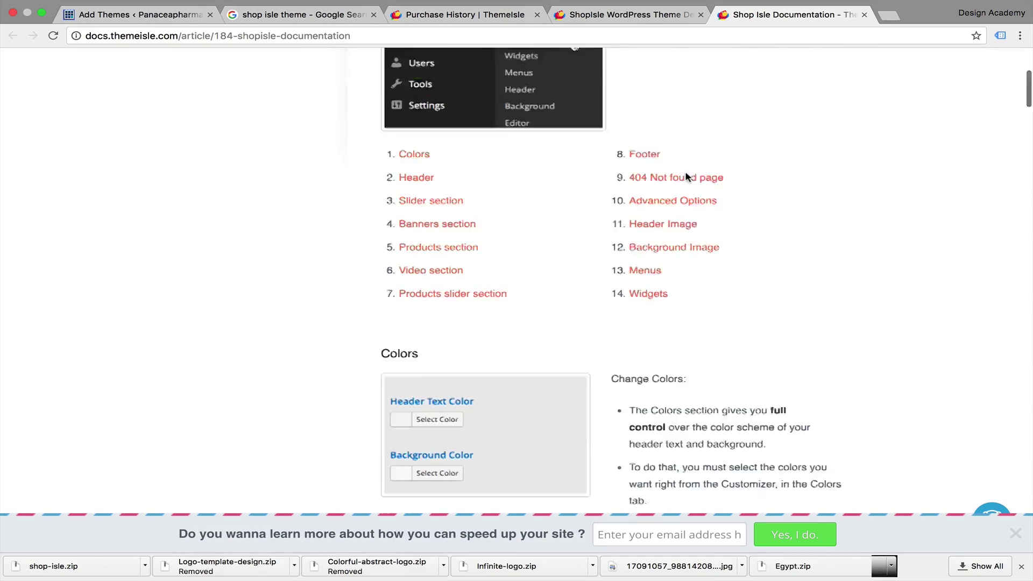
pyautogui.scroll(-4, 687, 177)
pyautogui.scroll(-5, 737, 263)
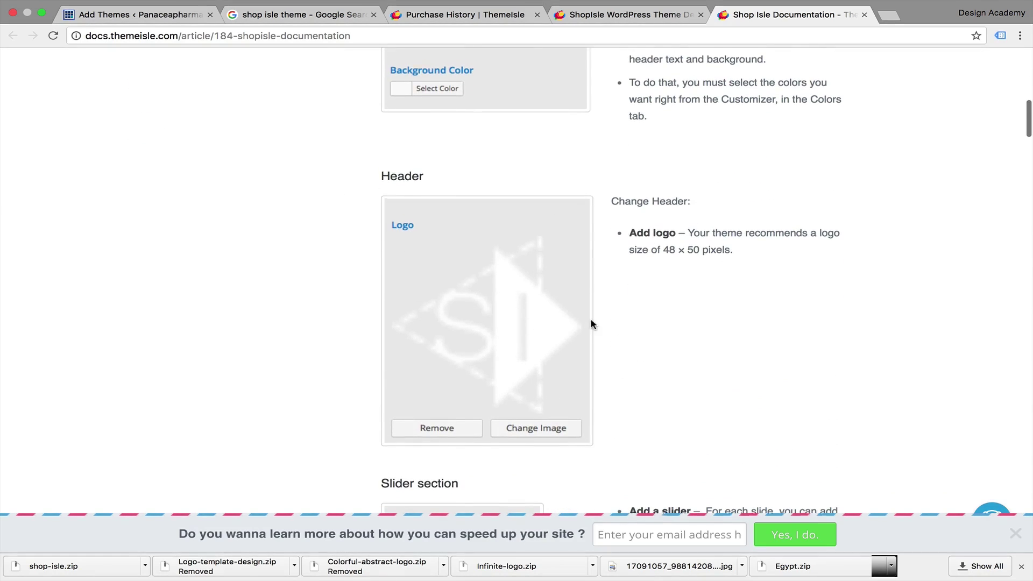
# Step: Finish scrolling the documentation and return to WordPress's Add Themes page
pyautogui.scroll(-3, 591, 324)
pyautogui.scroll(-4, 591, 324)
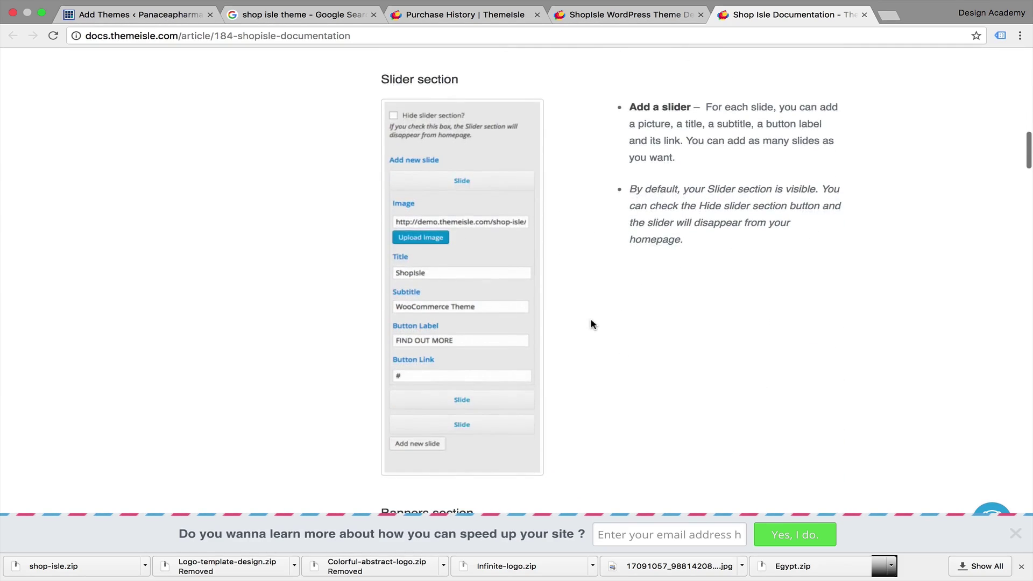
pyautogui.scroll(-5, 591, 323)
pyautogui.scroll(-1, 591, 323)
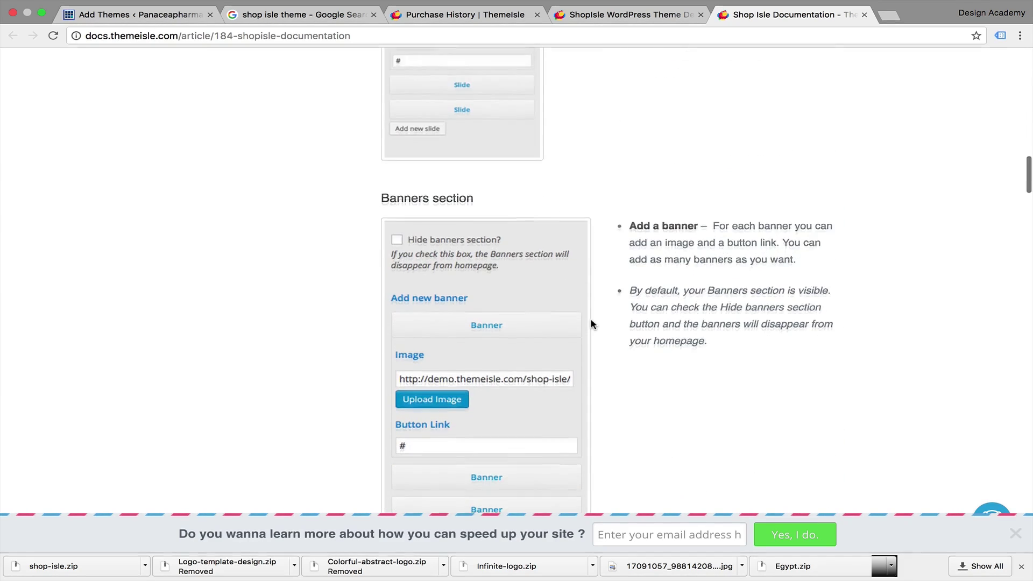
pyautogui.scroll(-1, 354, 416)
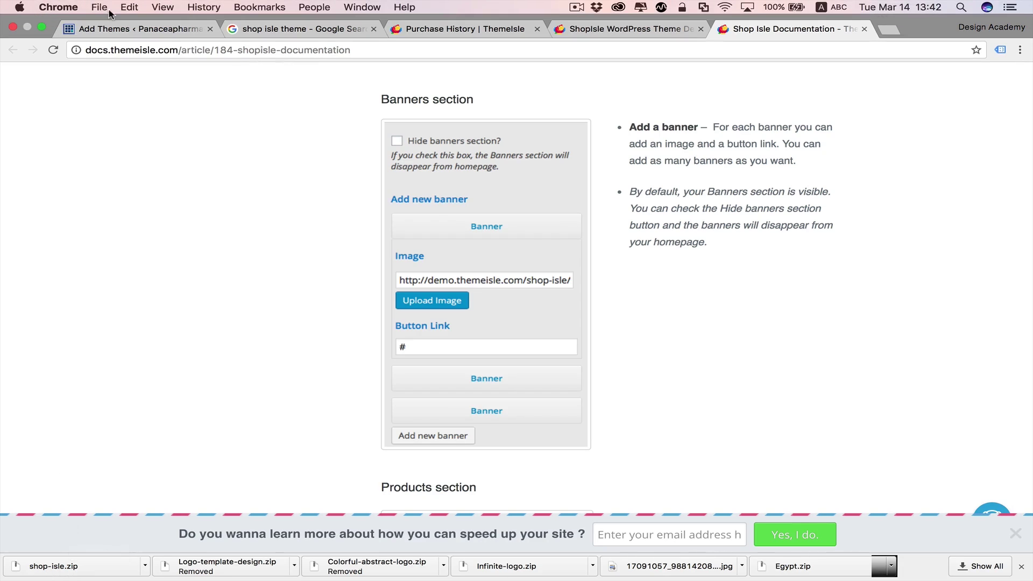
pyautogui.click(108, 29)
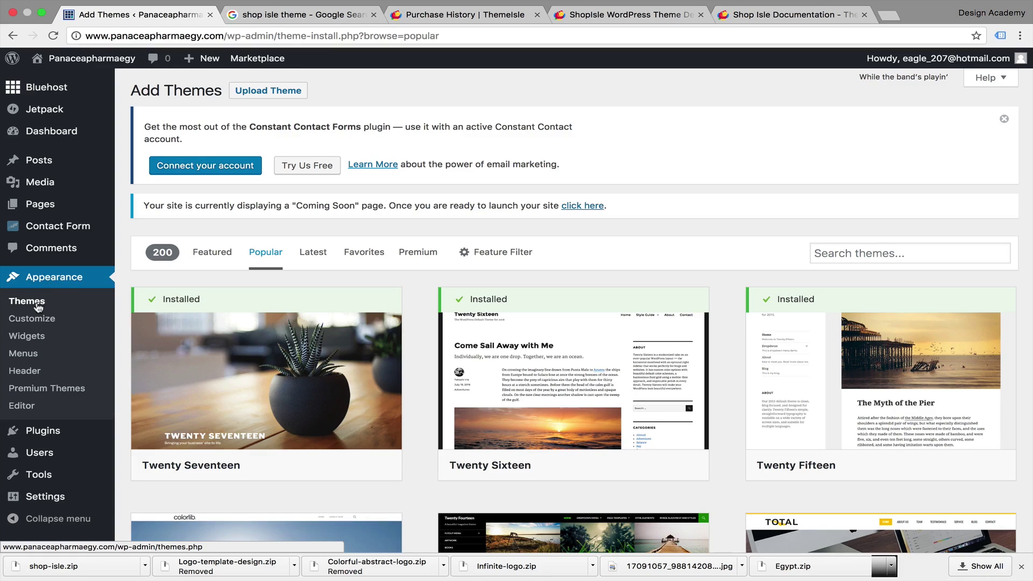
# Step: Upload shop-isle.zip from Downloads as a new theme and install it
pyautogui.click(263, 92)
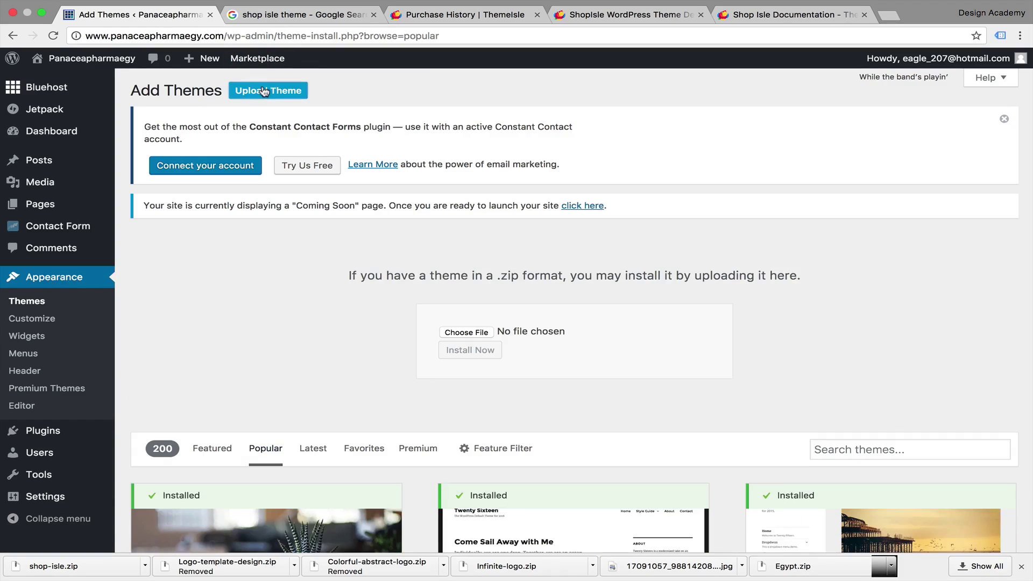
pyautogui.click(476, 333)
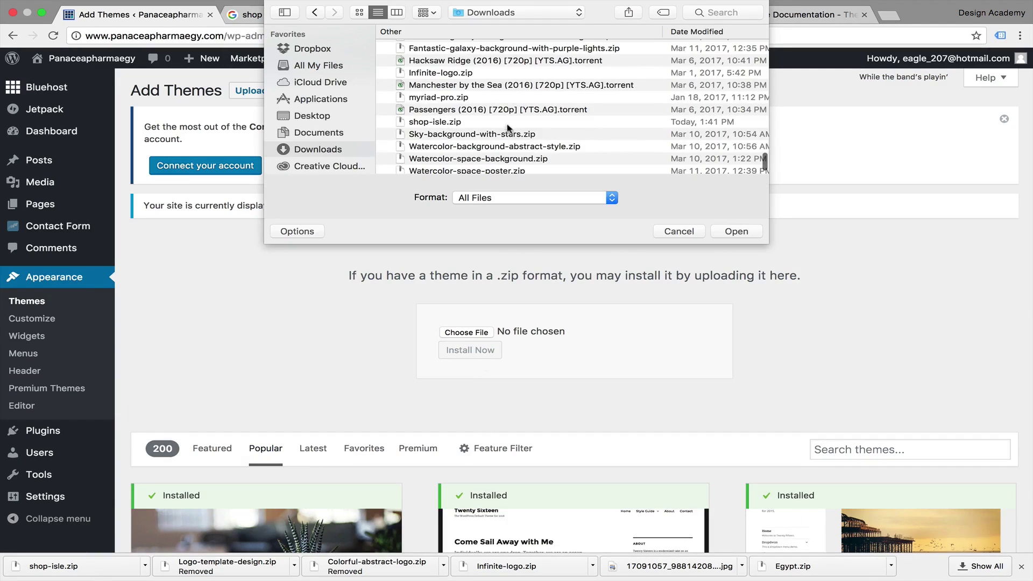
pyautogui.click(470, 127)
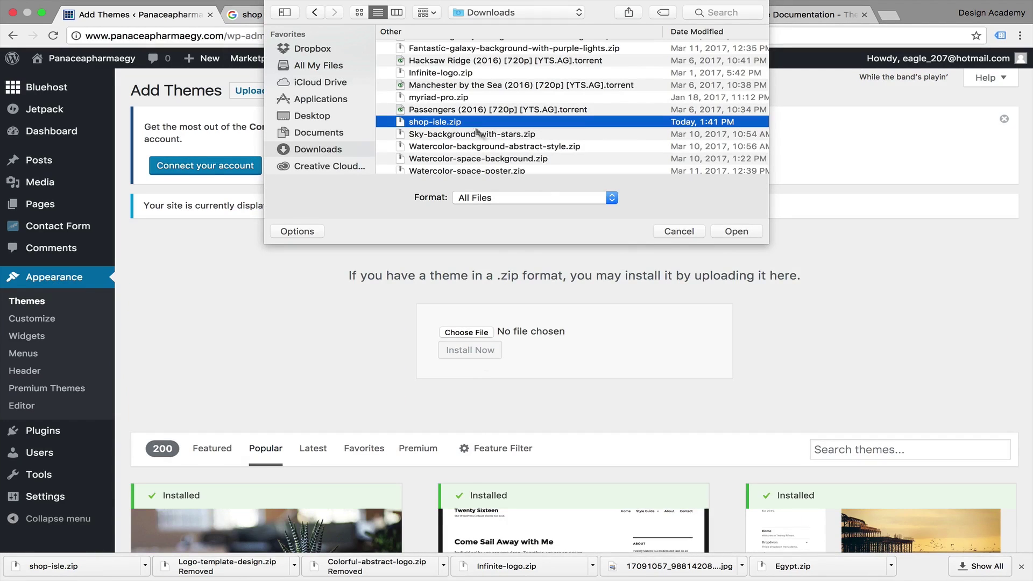
pyautogui.click(724, 232)
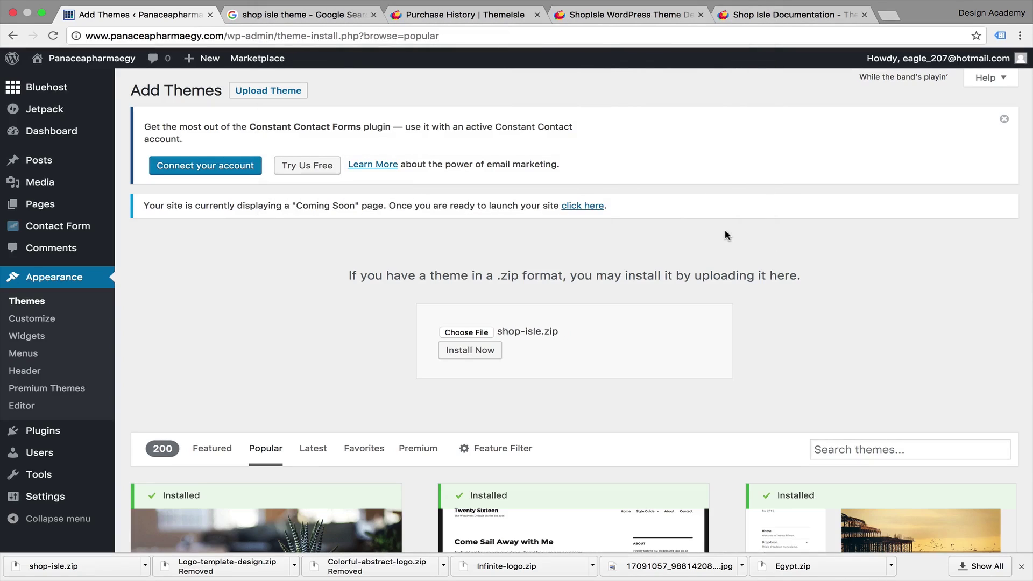
pyautogui.click(467, 350)
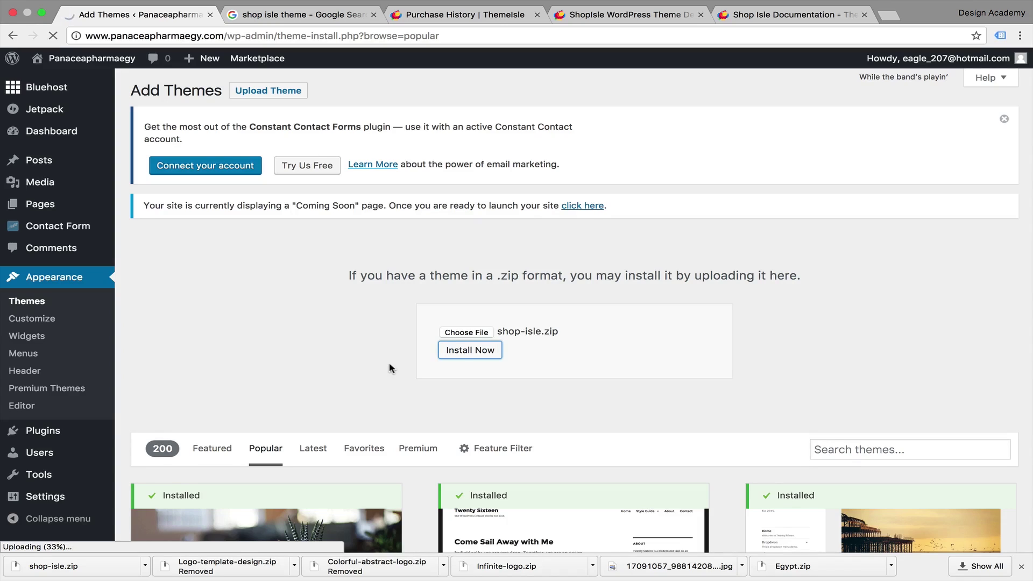
# Step: Scroll through the ShopIsle demo's slides, sale banners and product listings
pyautogui.click(651, 16)
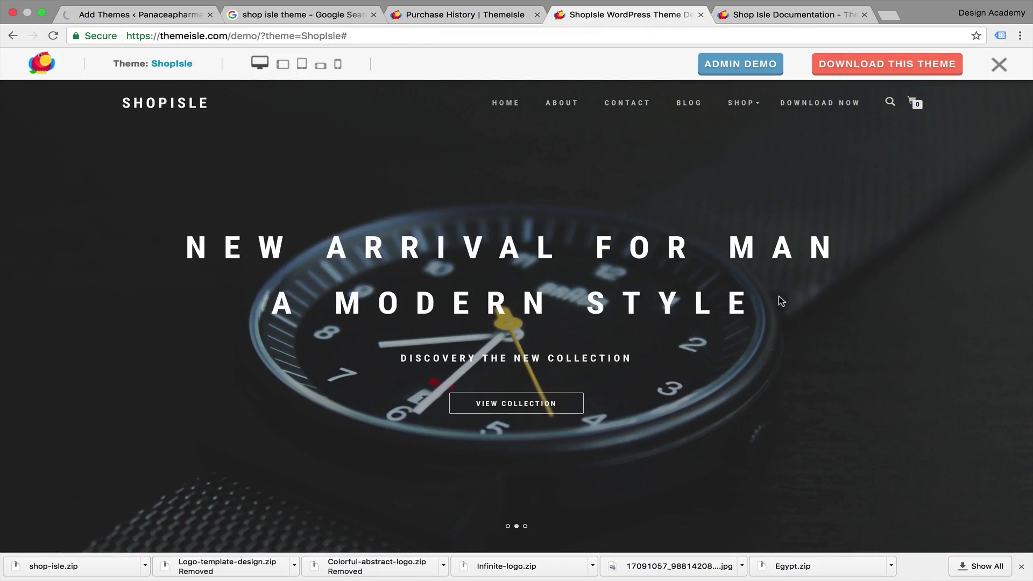
pyautogui.scroll(-10, 779, 297)
pyautogui.scroll(10, 778, 296)
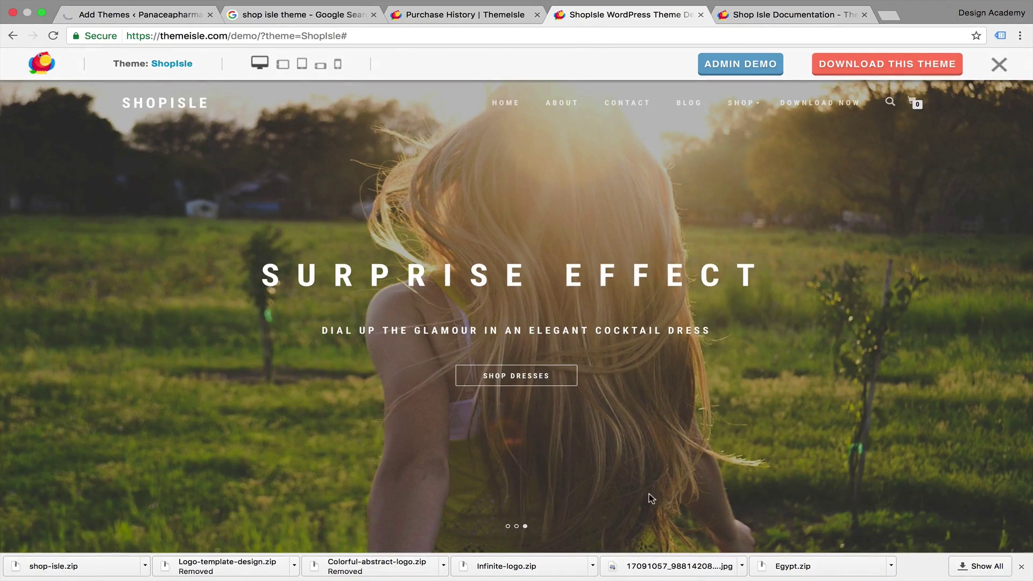
pyautogui.scroll(-10, 651, 498)
pyautogui.scroll(10, 651, 498)
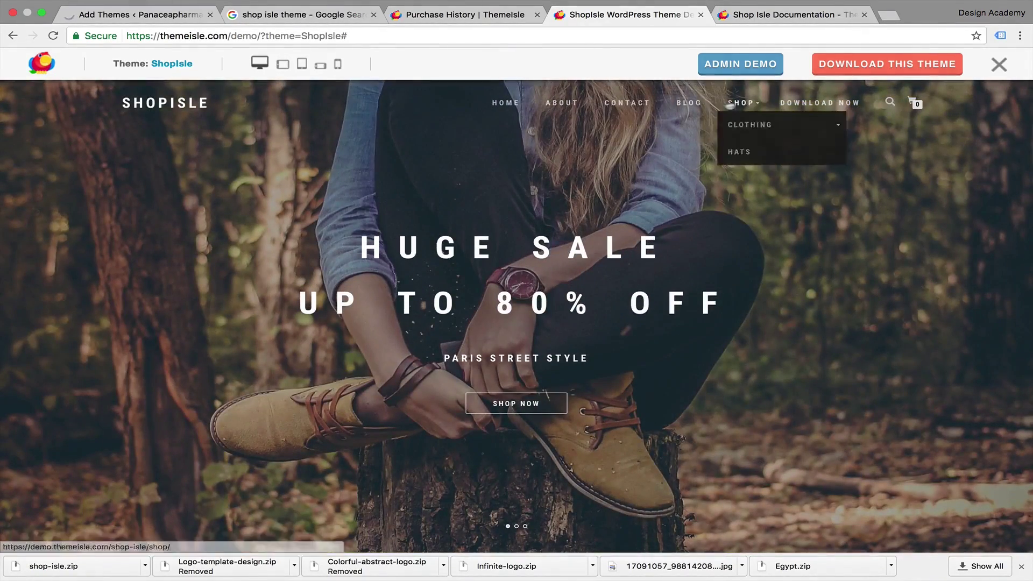
pyautogui.scroll(-10, 878, 271)
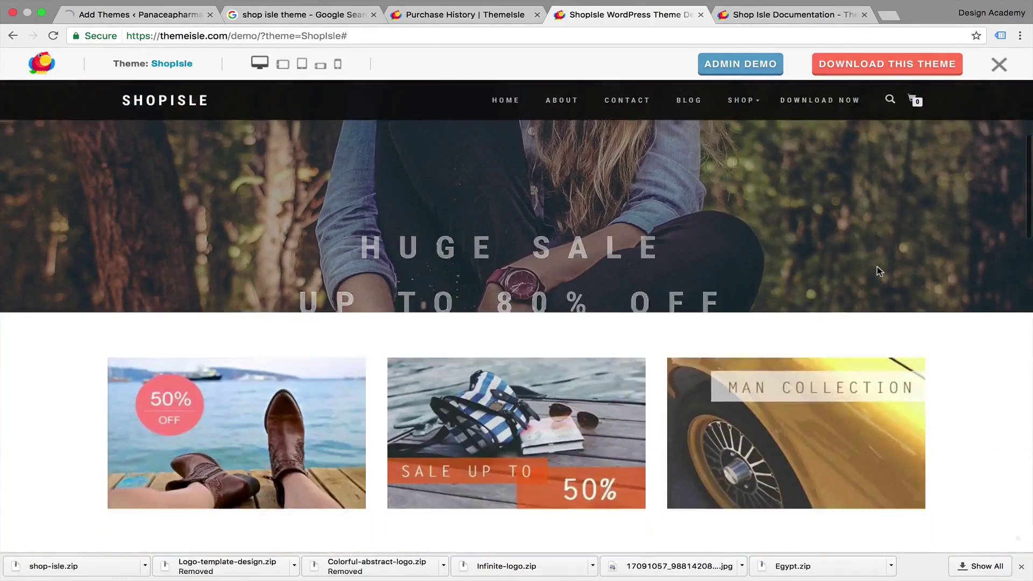
pyautogui.scroll(3, 878, 270)
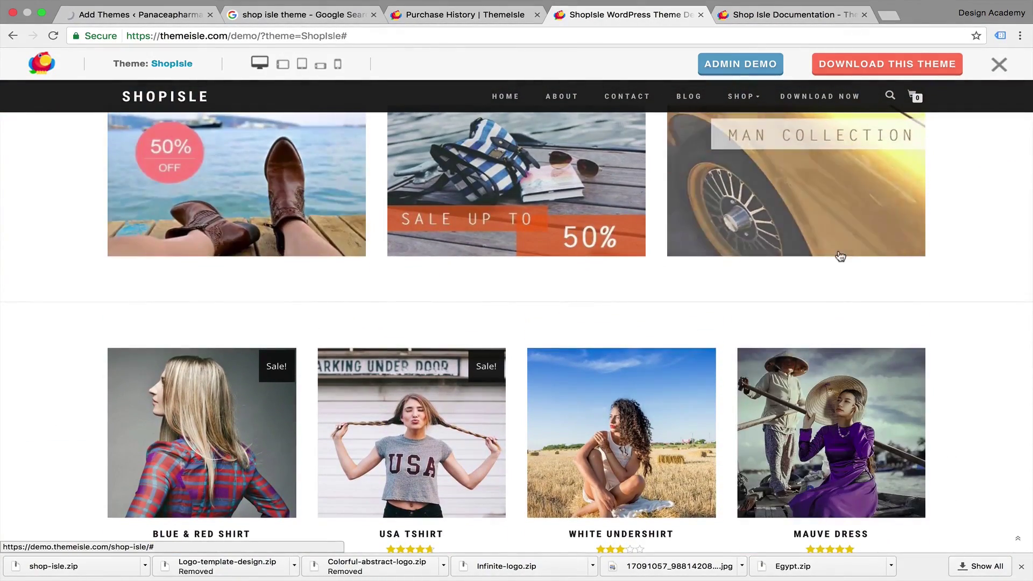
pyautogui.scroll(-8, 977, 346)
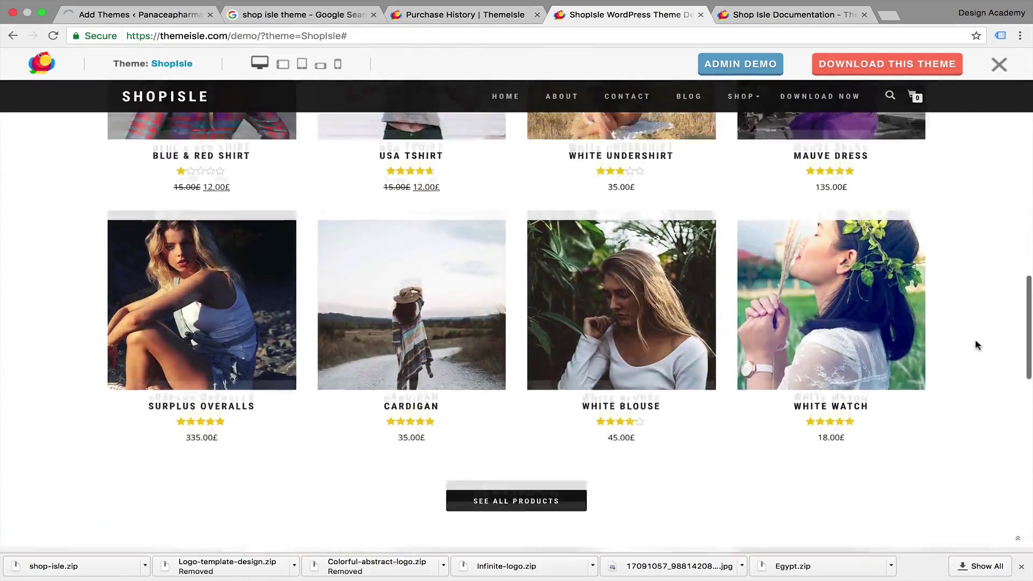
pyautogui.scroll(-6, 978, 341)
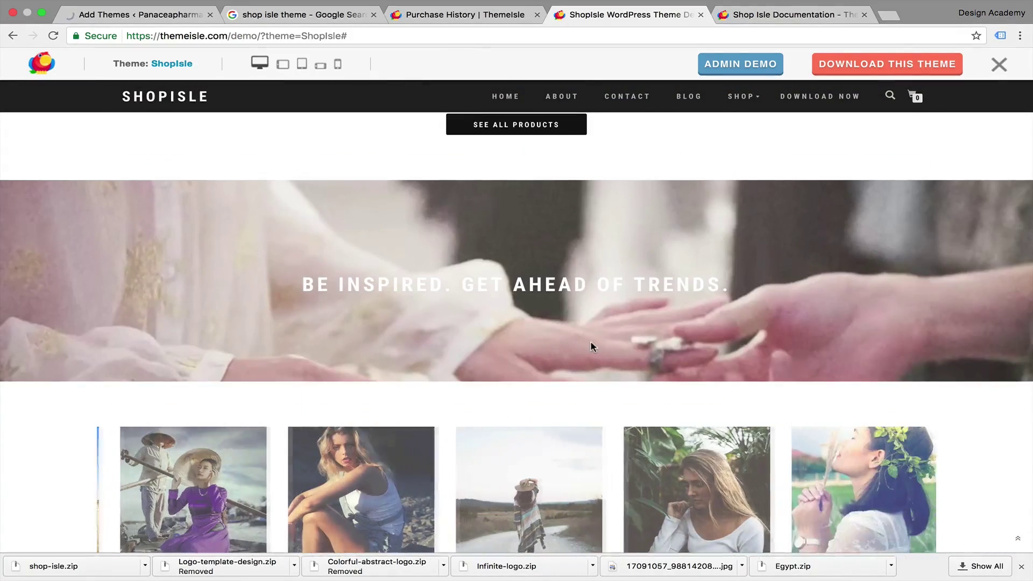
pyautogui.scroll(-3, 591, 346)
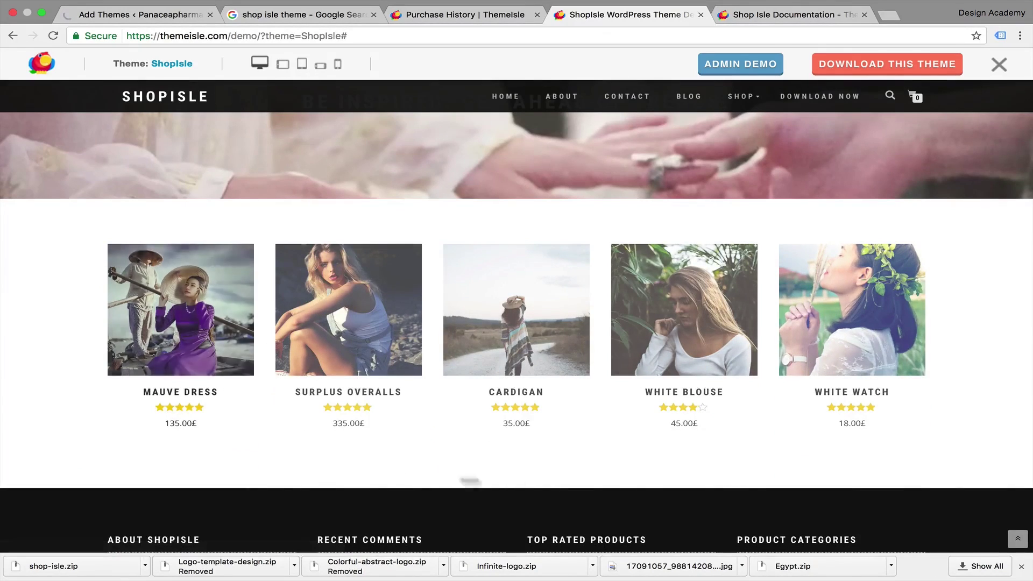
pyautogui.scroll(-5, 651, 475)
pyautogui.scroll(4, 651, 476)
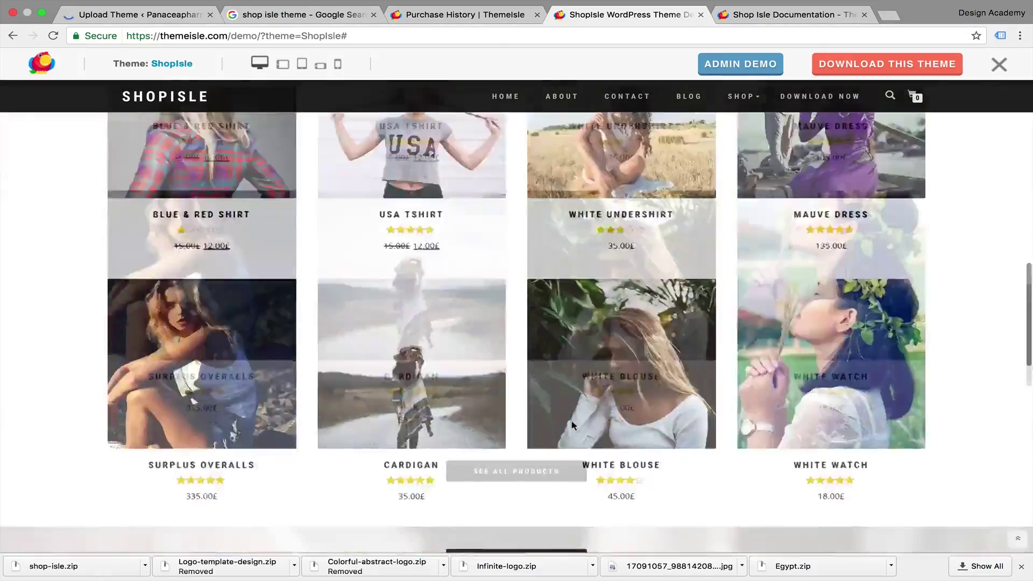
pyautogui.scroll(3, 572, 425)
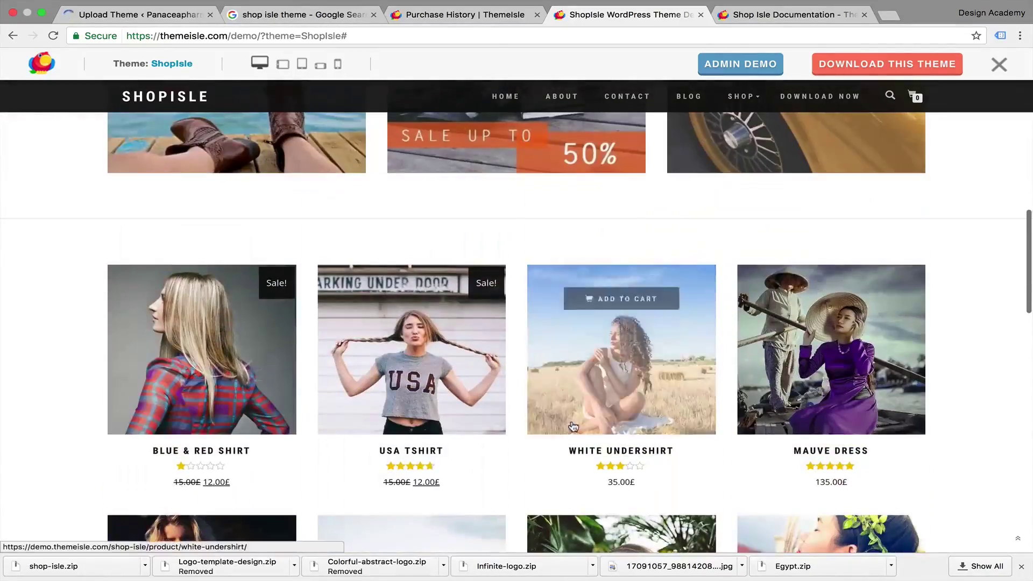
pyautogui.scroll(5, 572, 425)
pyautogui.scroll(1, 572, 425)
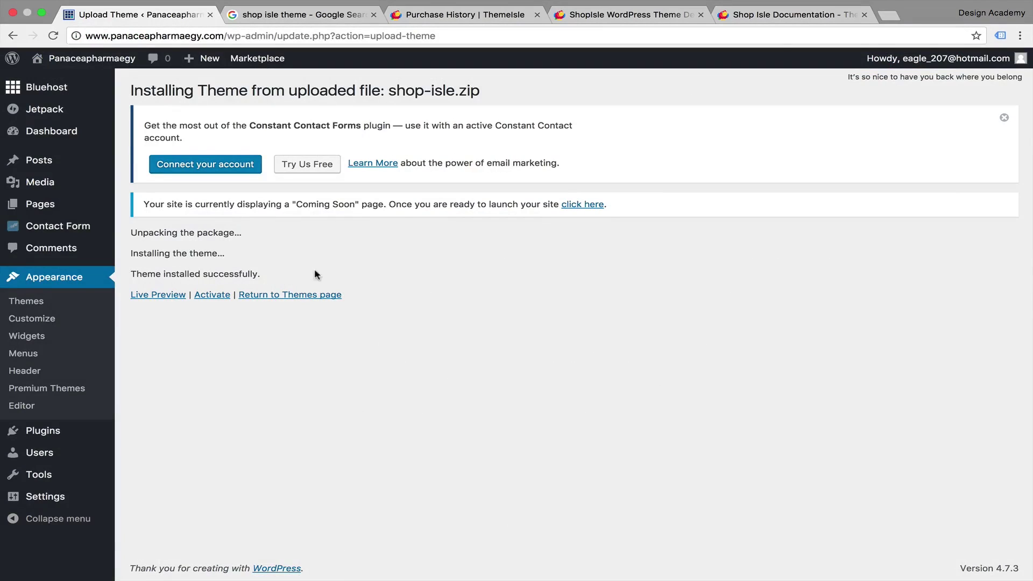
# Step: Activate the installed Shop Isle theme and bring up the Visit Site link menu
pyautogui.click(220, 295)
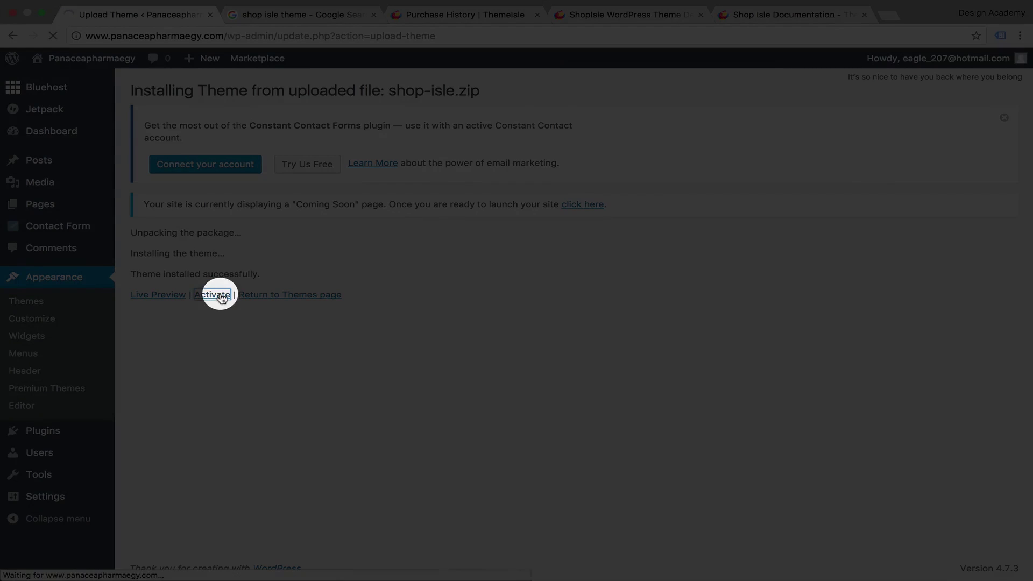
pyautogui.scroll(-3, 422, 304)
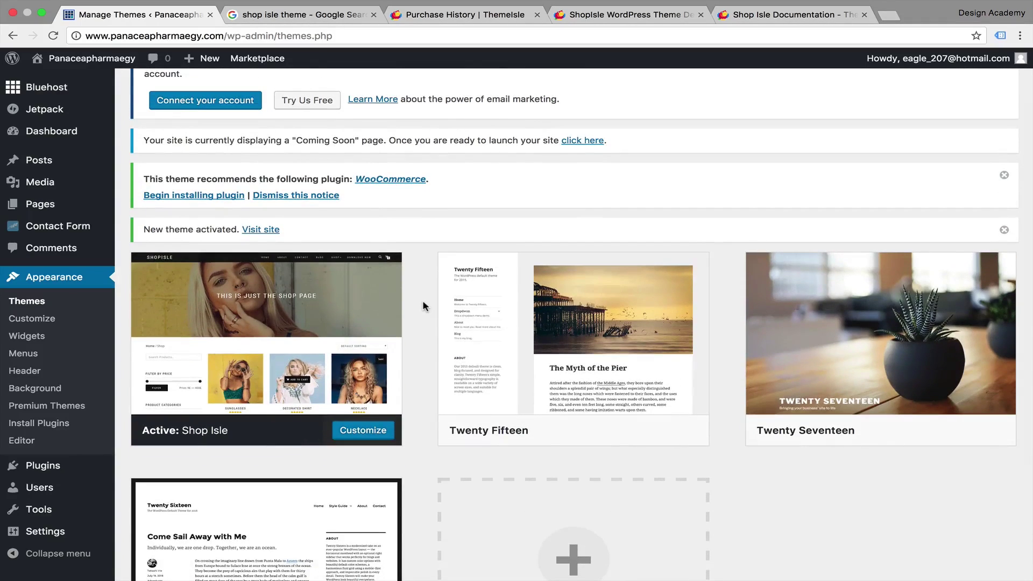
pyautogui.scroll(3, 424, 301)
pyautogui.moveTo(92, 58)
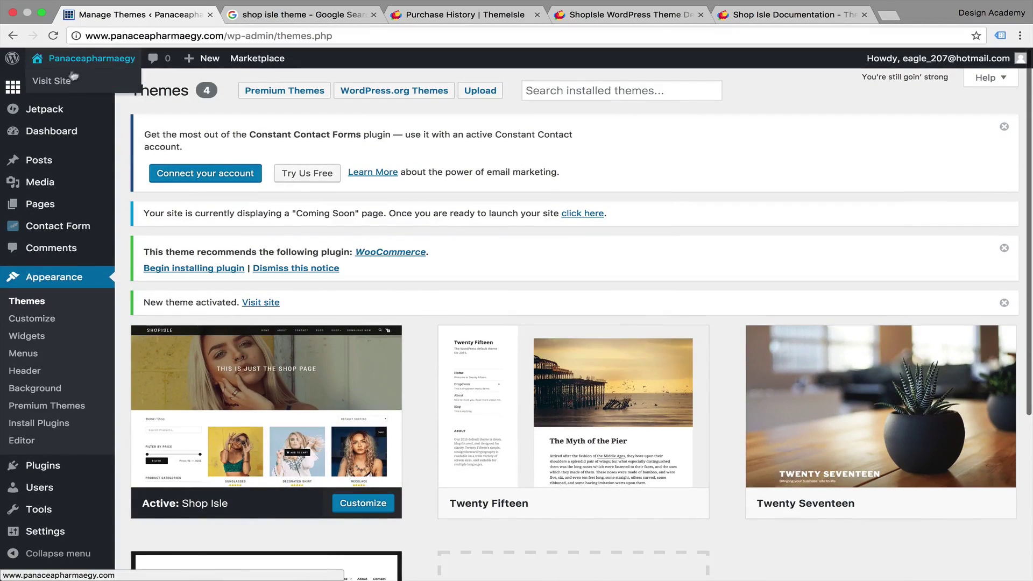
pyautogui.rightClick(67, 78)
# Step: Open the live site in a new tab and scroll its Shop Isle-styled homepage
pyautogui.click(80, 82)
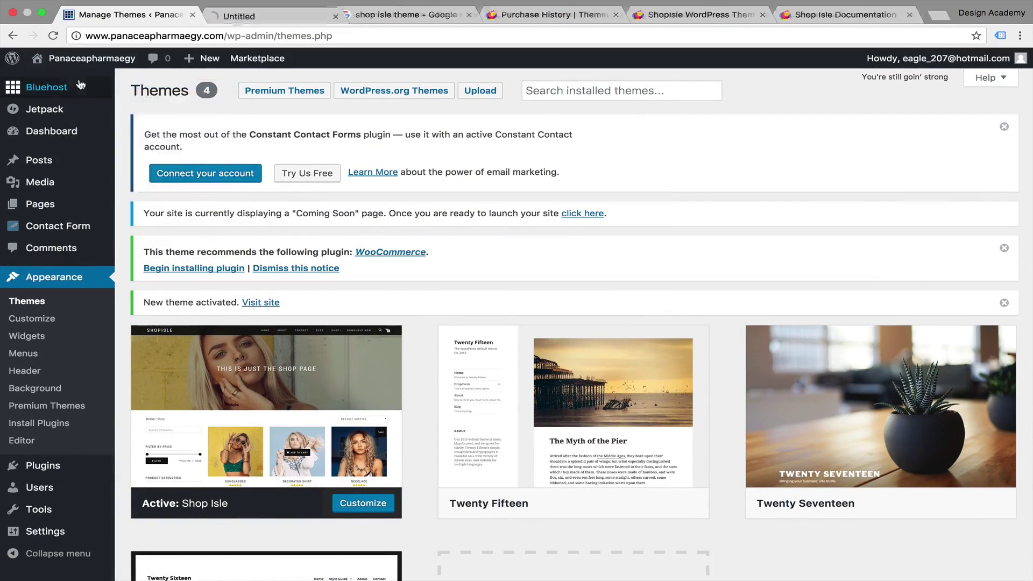
pyautogui.hotkey('ctrl', 'Tab')
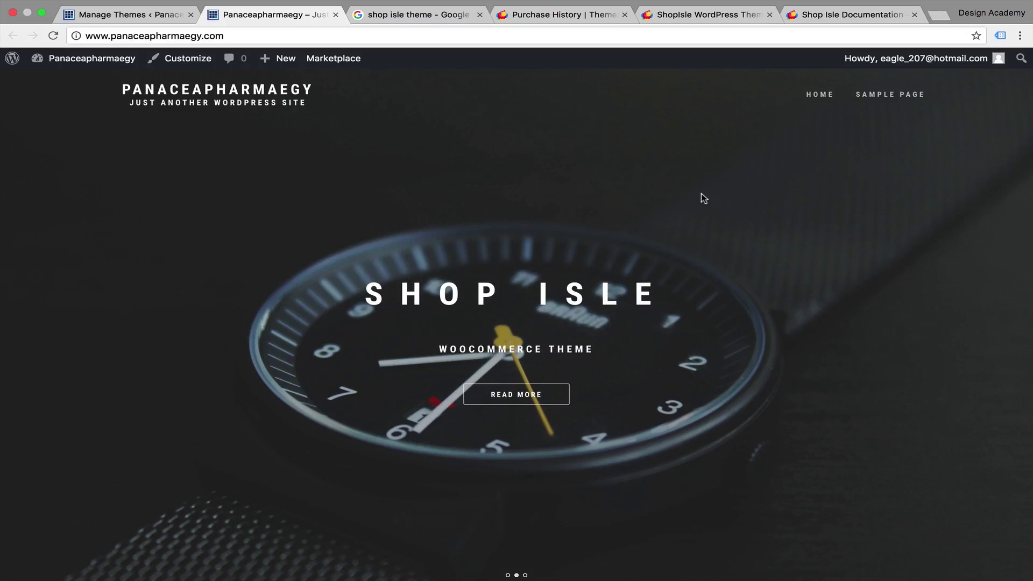
pyautogui.scroll(-3, 701, 195)
pyautogui.scroll(-4, 701, 195)
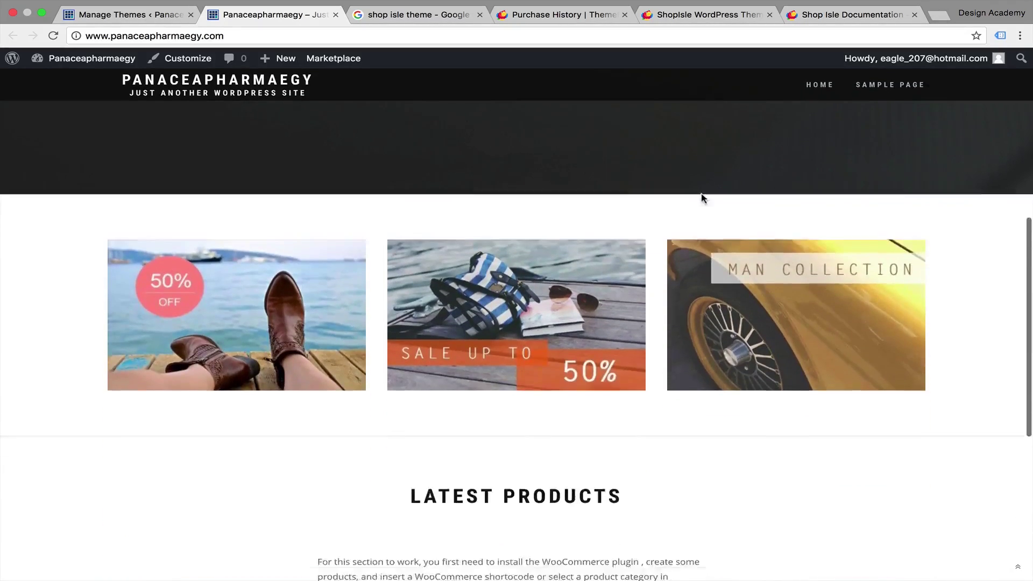
pyautogui.scroll(-4, 702, 194)
pyautogui.scroll(-3, 701, 197)
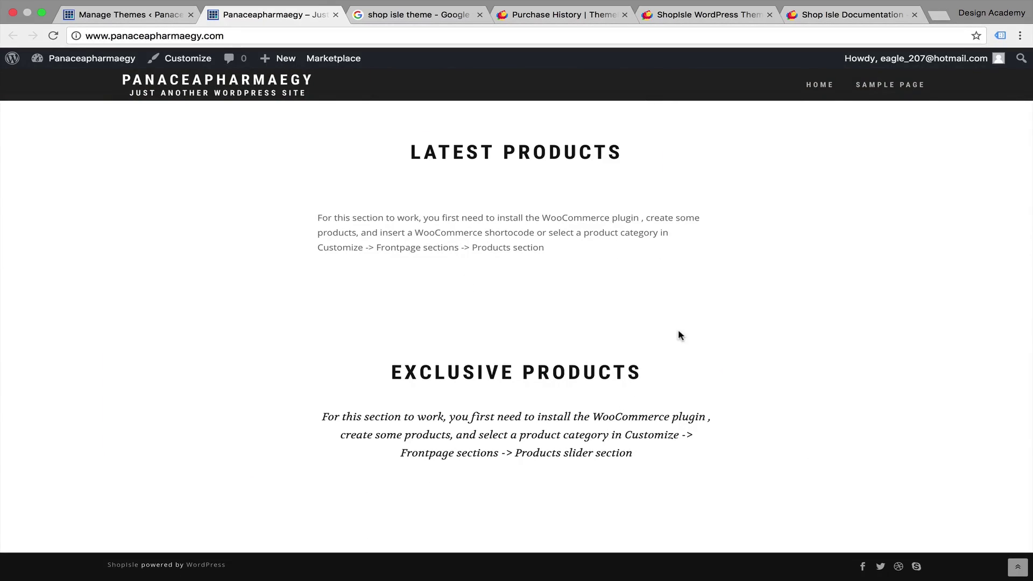
pyautogui.scroll(15, 679, 331)
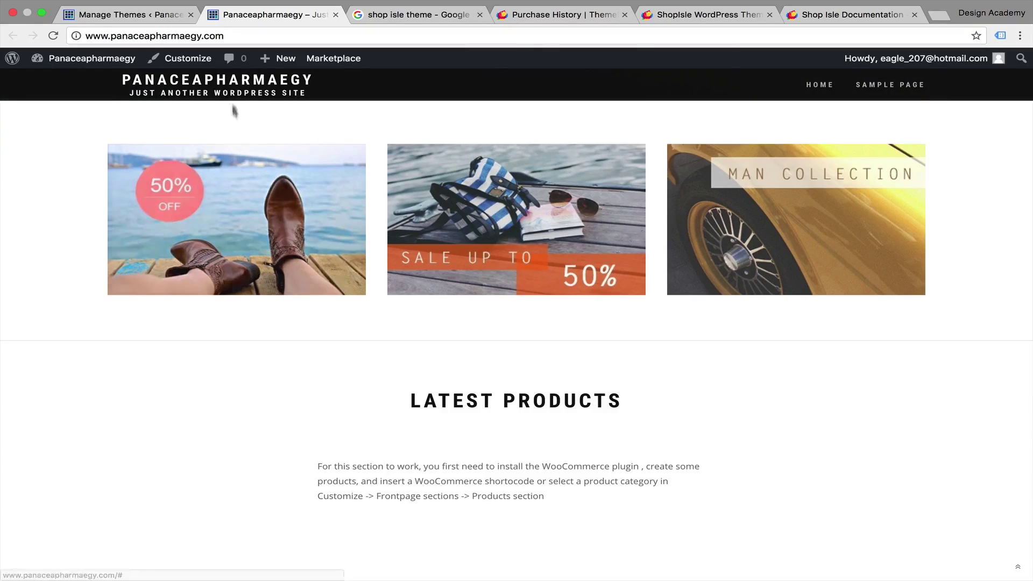
pyautogui.click(154, 13)
pyautogui.click(221, 15)
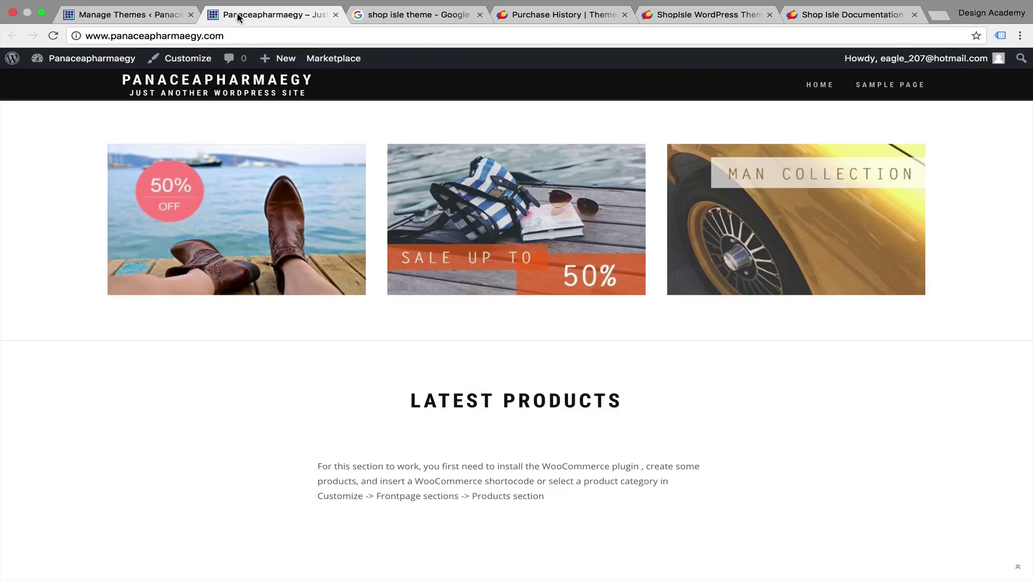